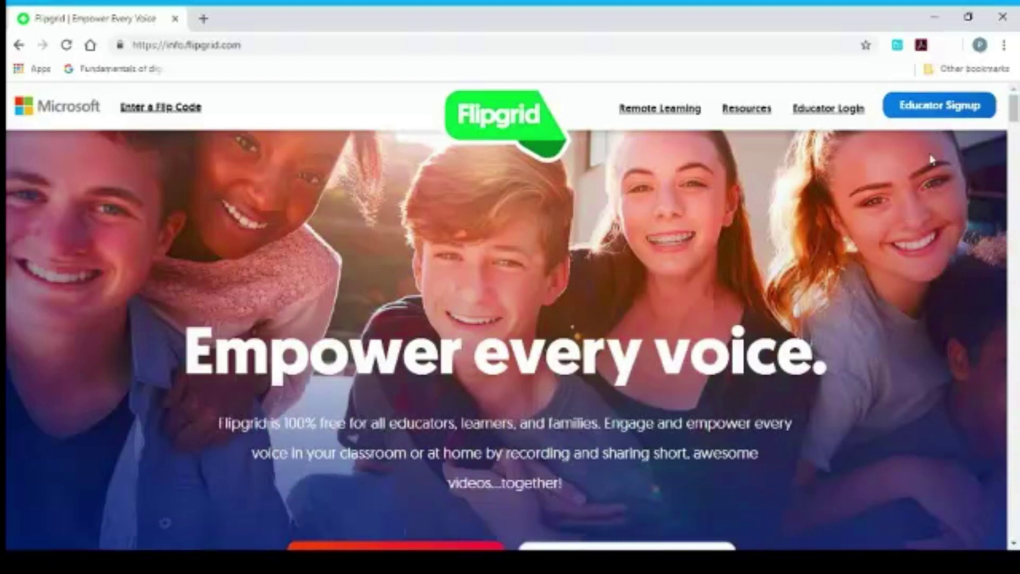
- Enter the educator area and start a new grid named "German A1 Slot_Speaking"
left_click(957, 108)
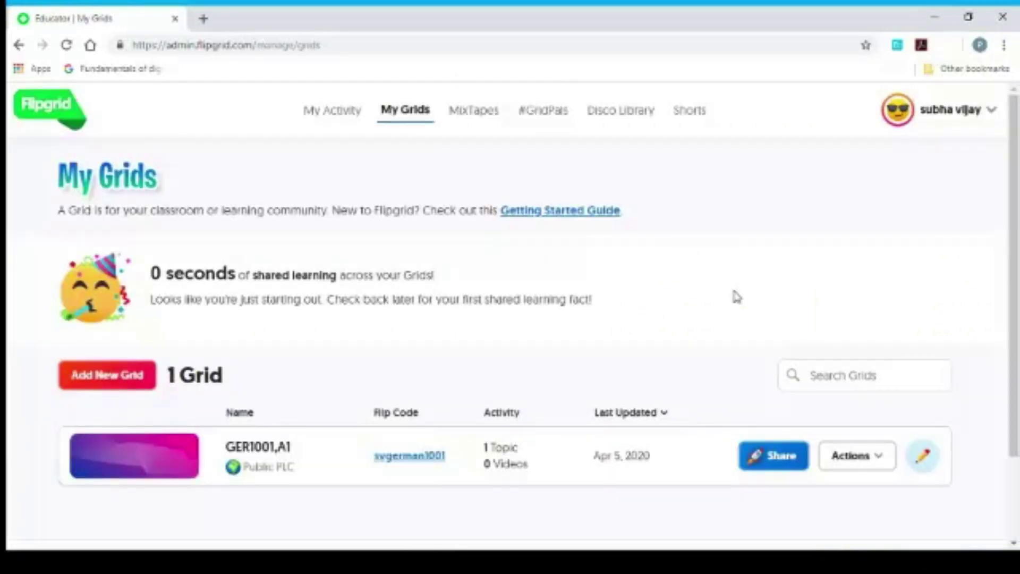
scroll(736, 296, "down", 2)
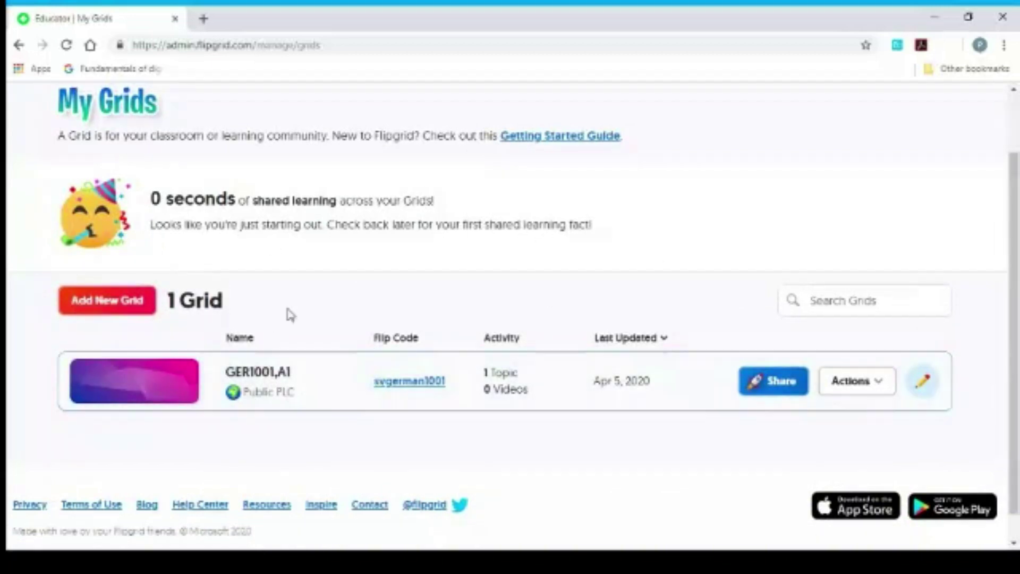
scroll(325, 302, "down", 1)
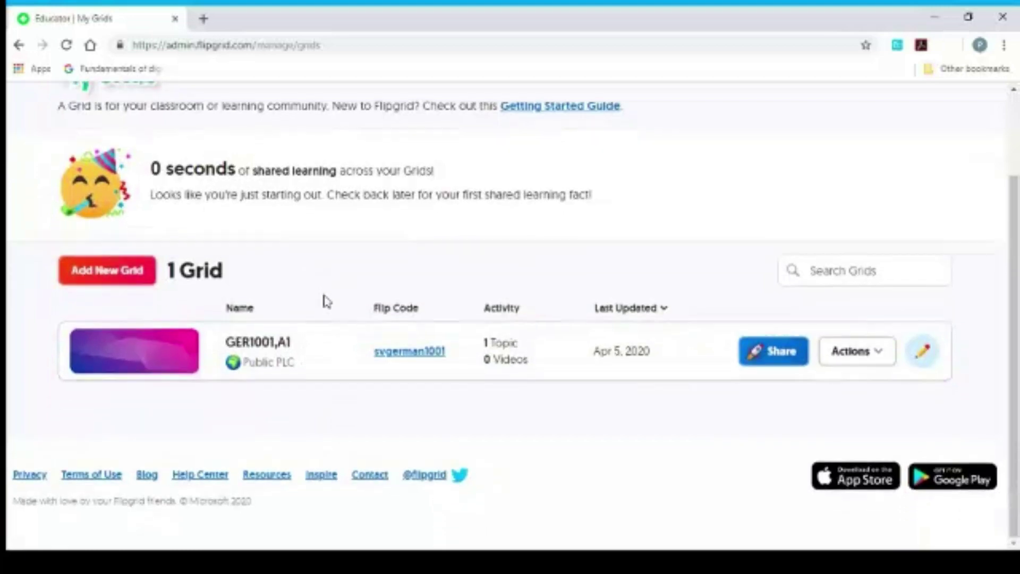
left_click(108, 272)
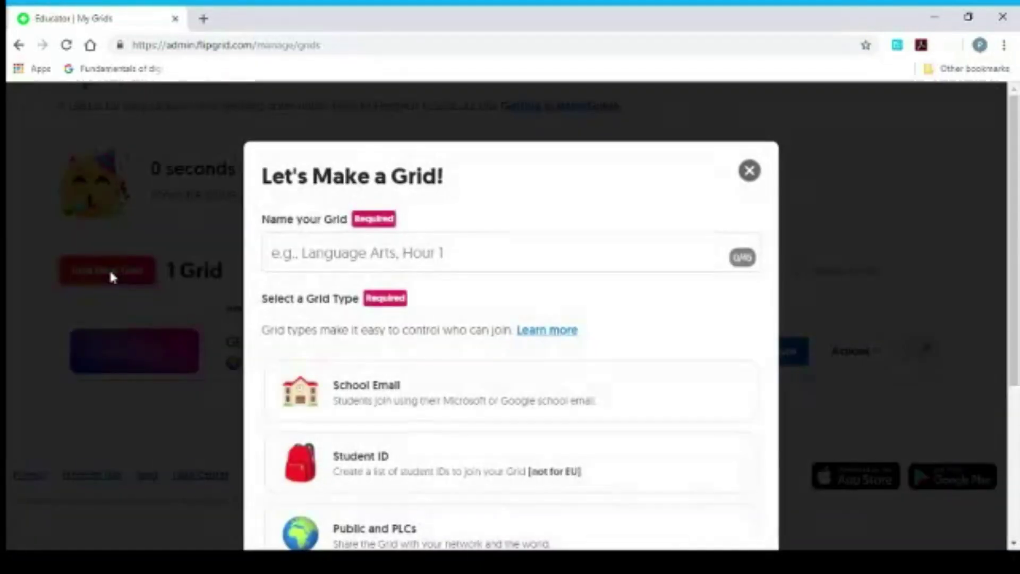
left_click(388, 253)
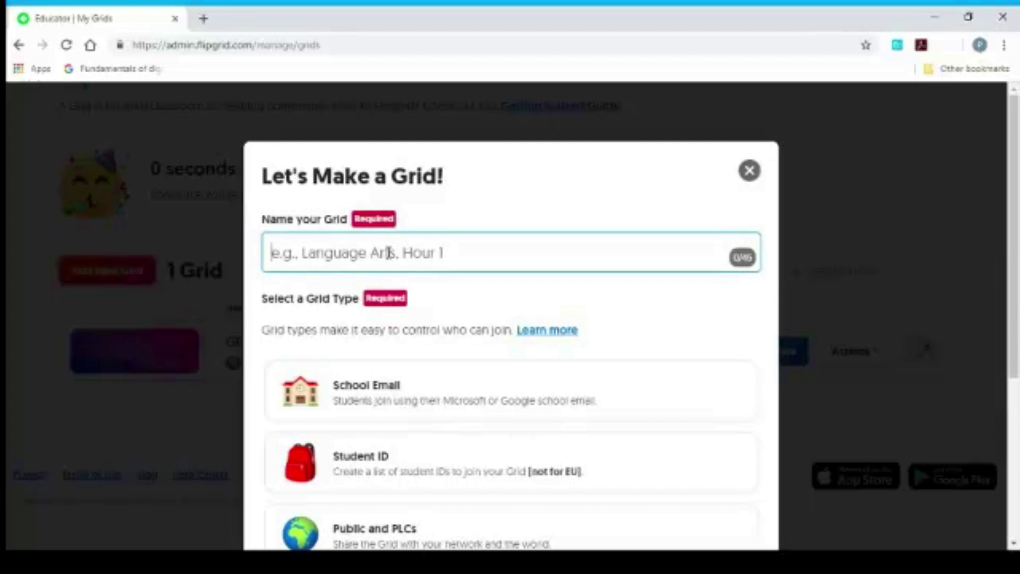
type("Germ")
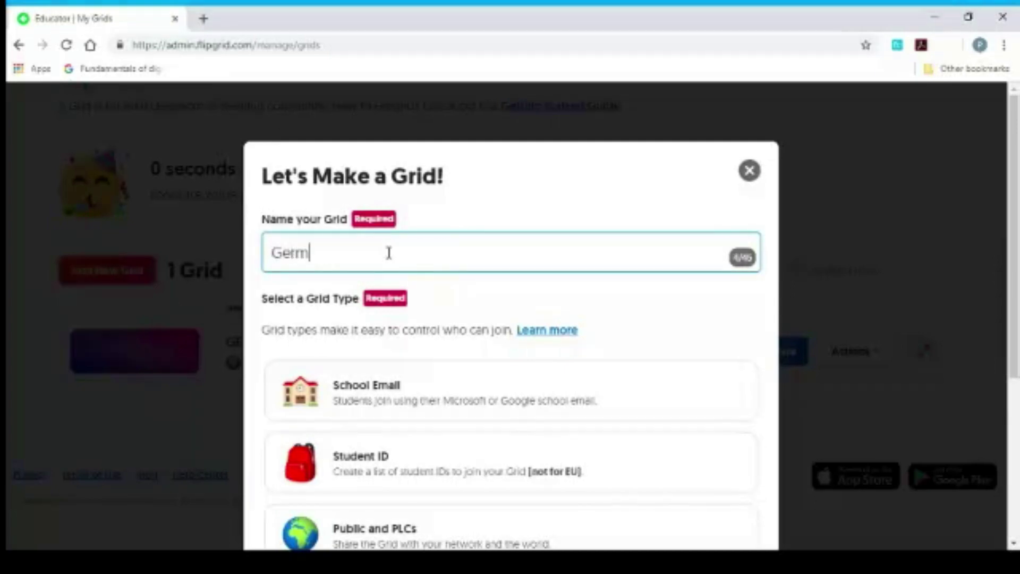
type("an A1 Slo")
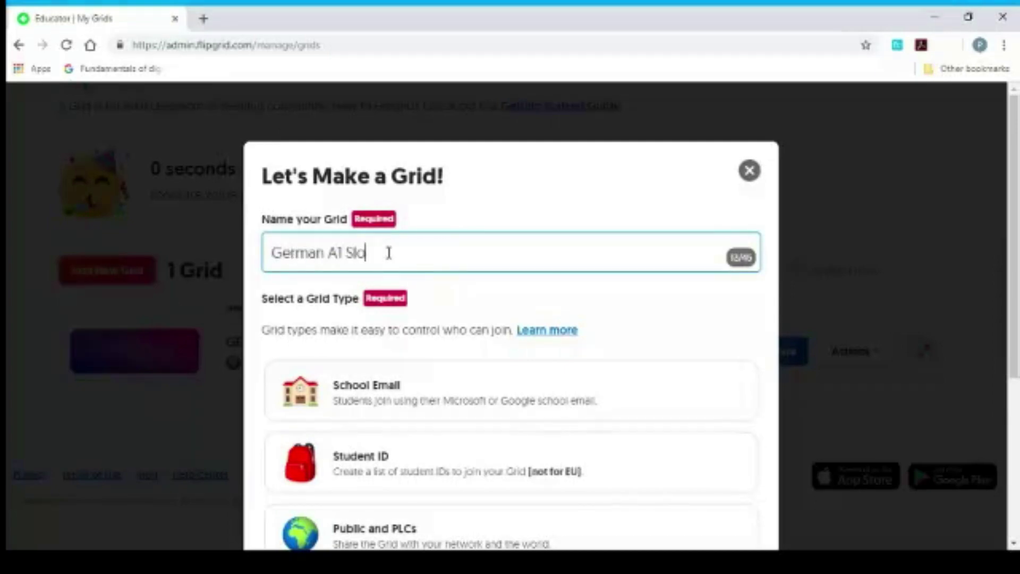
type("t_Sbeaking")
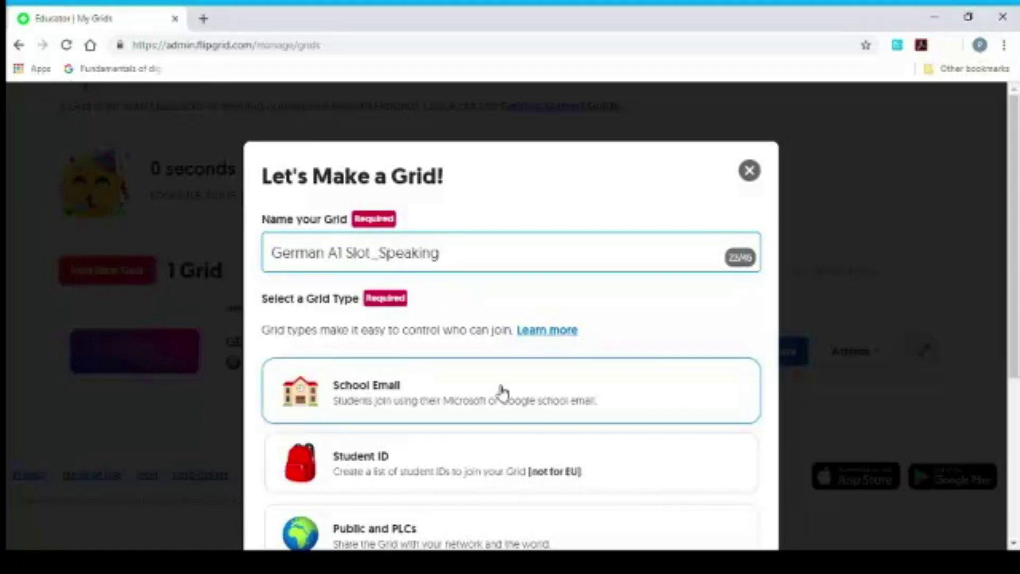
- Set the grid type to Public and PLCs, create the grid with the suggested Flip Code and no password, and open it
scroll(501, 391, "down", 3)
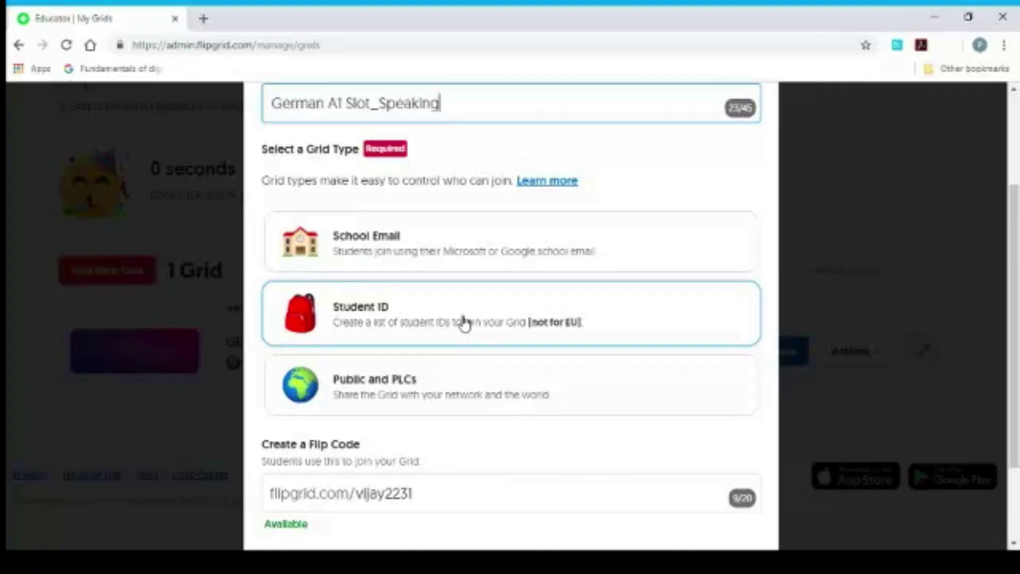
left_click(485, 383)
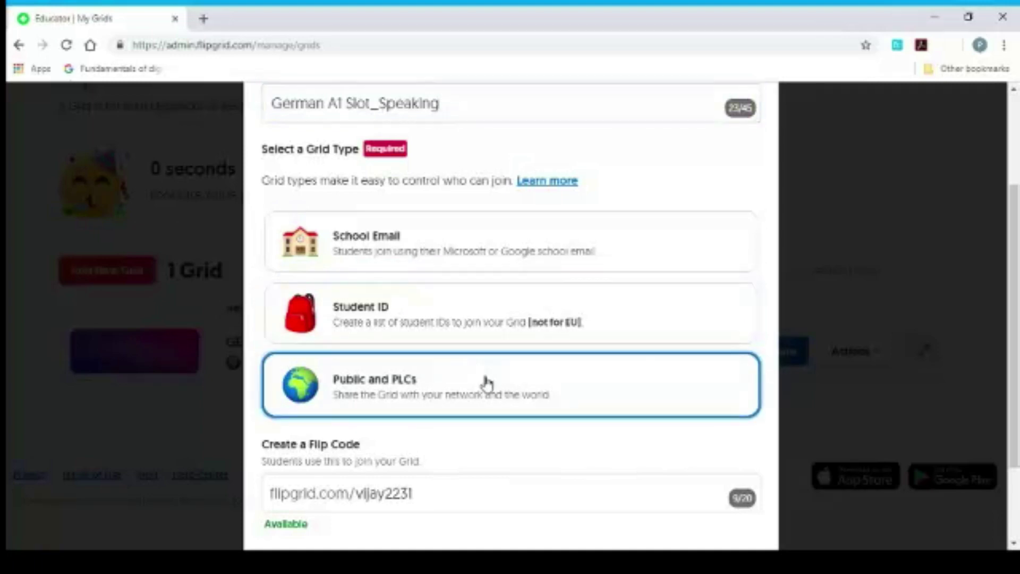
scroll(485, 382, "down", 2)
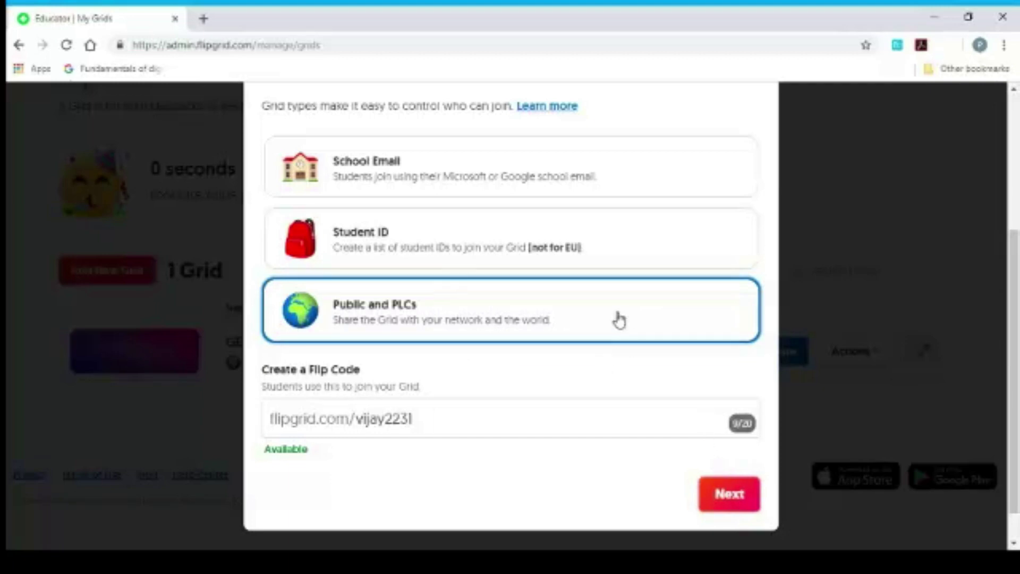
left_click(729, 494)
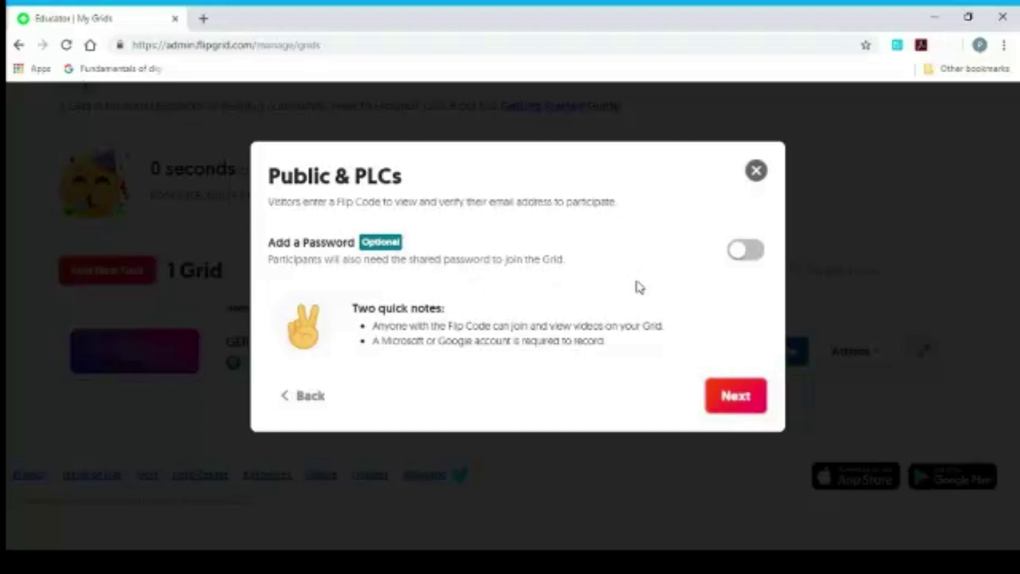
left_click(728, 401)
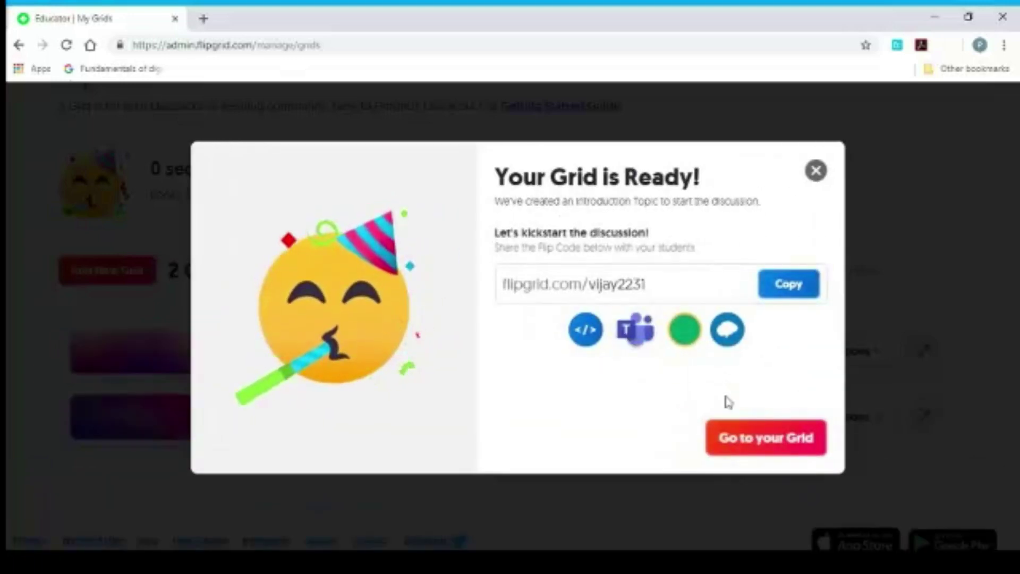
left_click(765, 440)
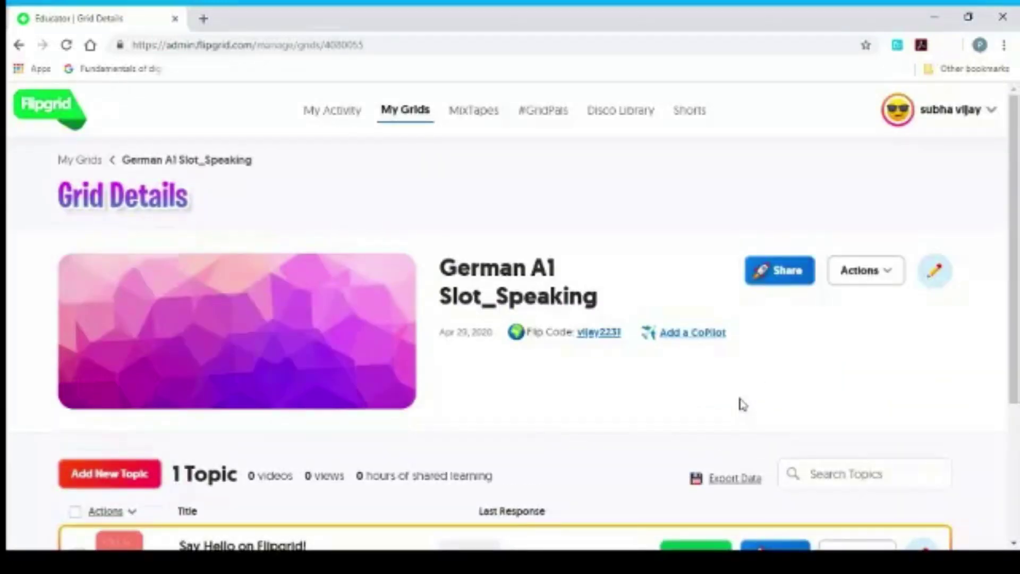
- Edit the "Say Hello on Flipgrid!" topic, changing its title to "Self Introduction" and its recording time to 2 minutes
scroll(742, 404, "down", 1)
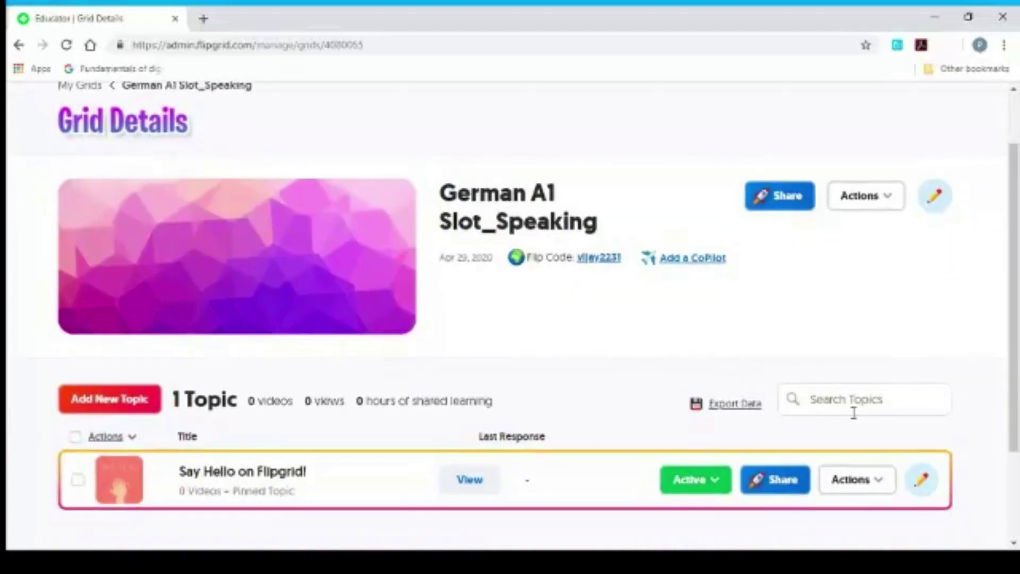
scroll(419, 398, "down", 1)
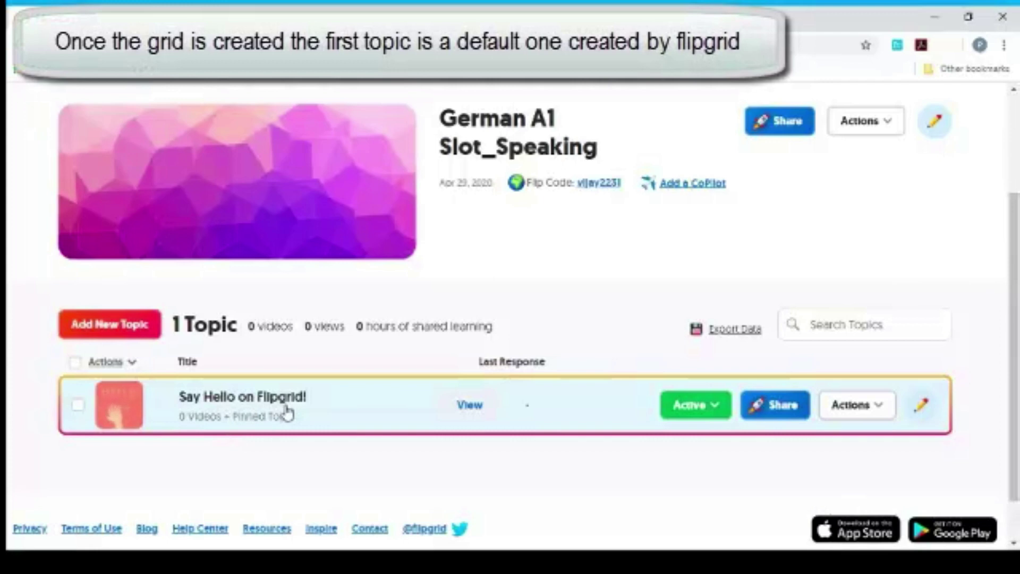
left_click(923, 410)
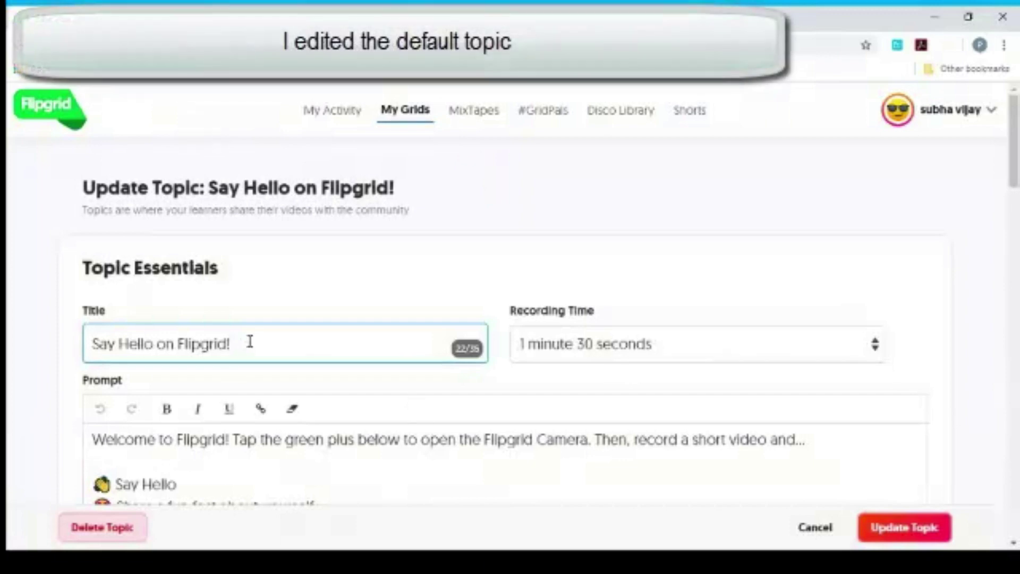
left_click_drag(249, 341, 43, 355)
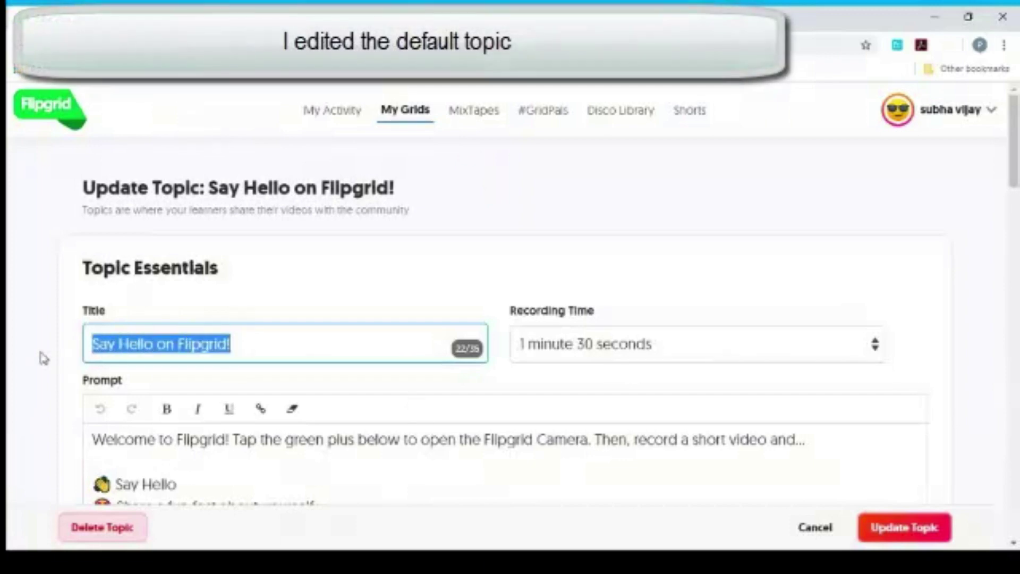
type("Self ")
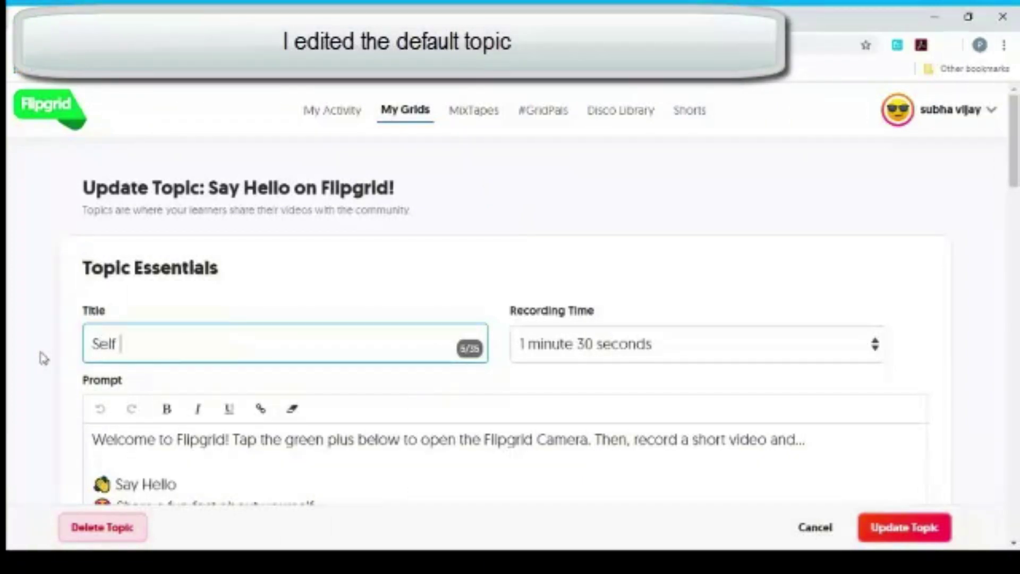
type("Introduction")
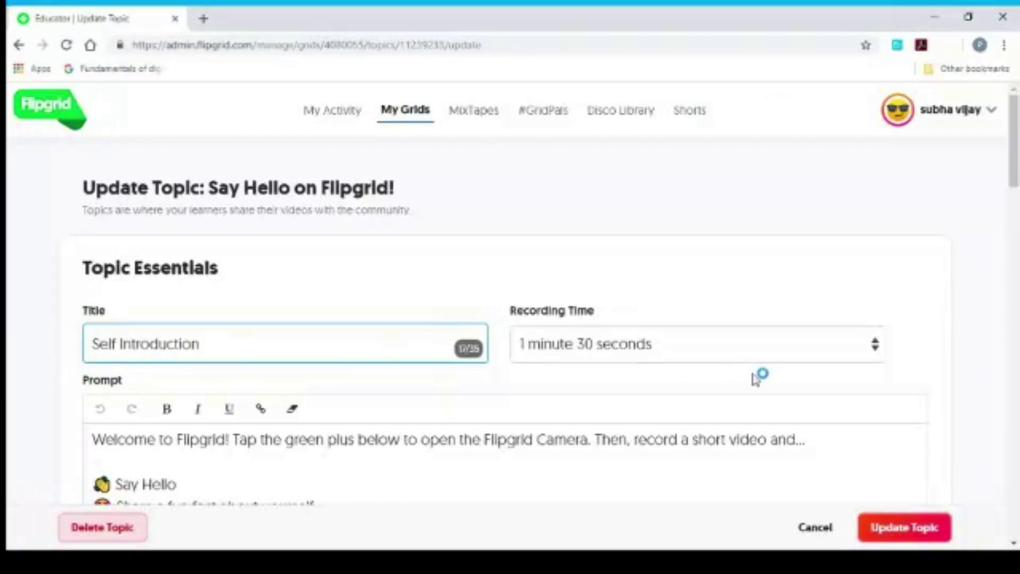
left_click(876, 345)
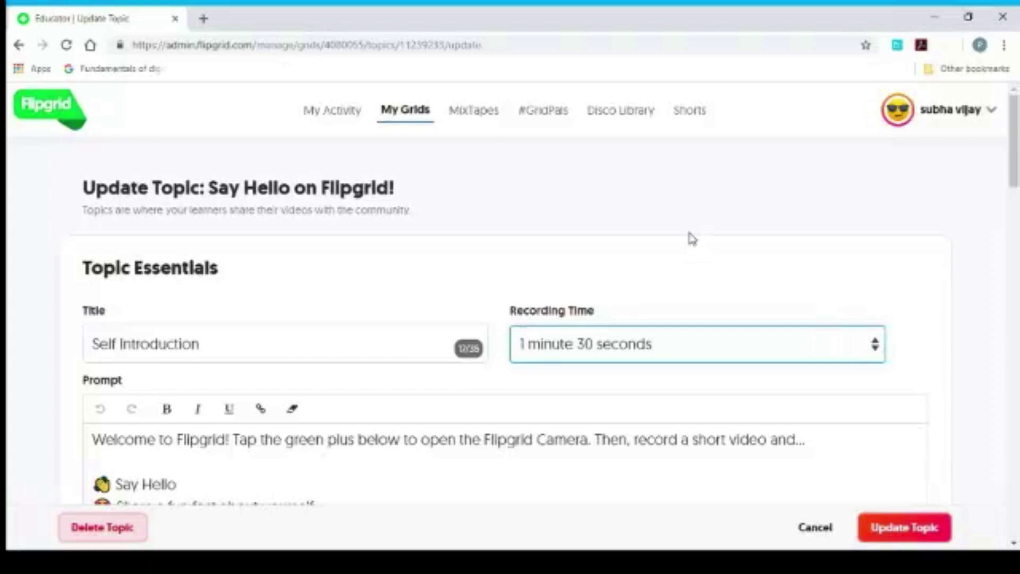
key("Down")
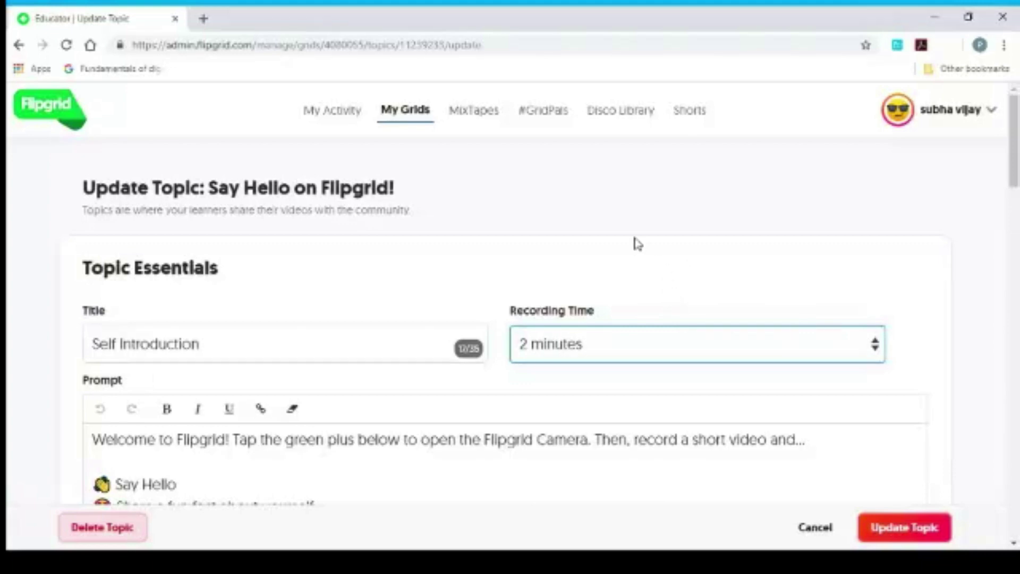
- Replace the welcome line of the topic prompt with "Introduce yourself"
scroll(513, 410, "down", 3)
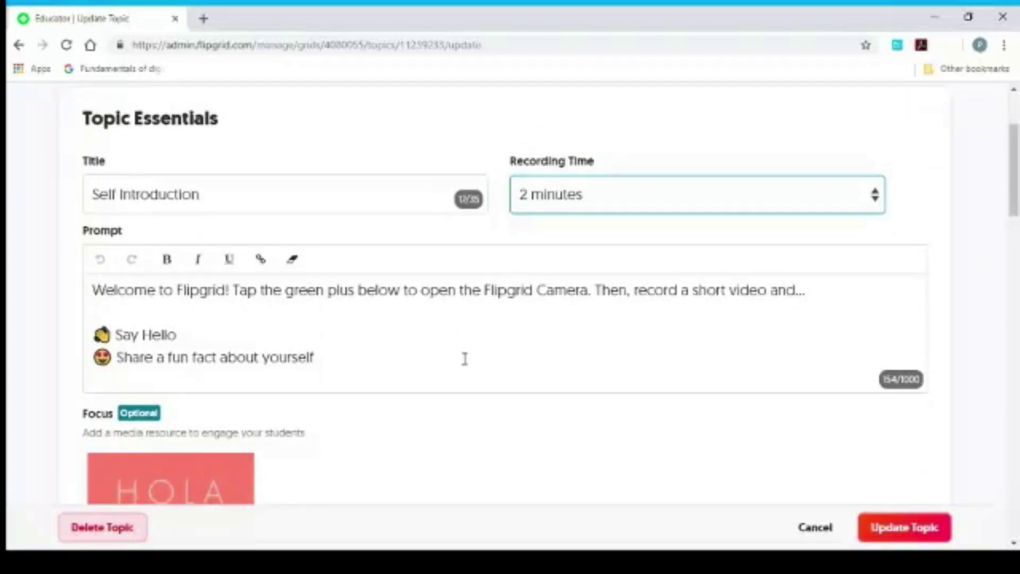
left_click_drag(92, 290, 872, 292)
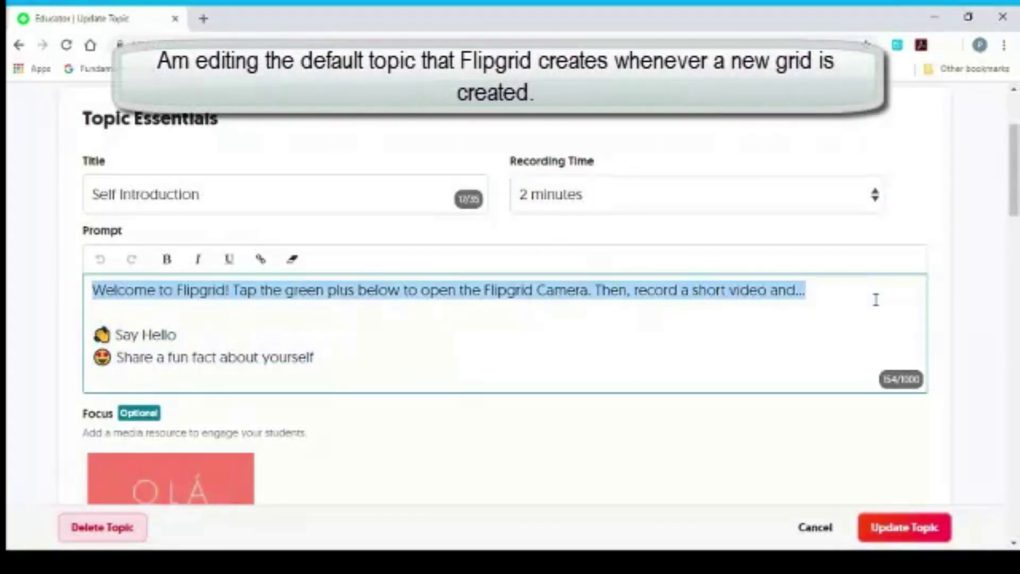
type("Int")
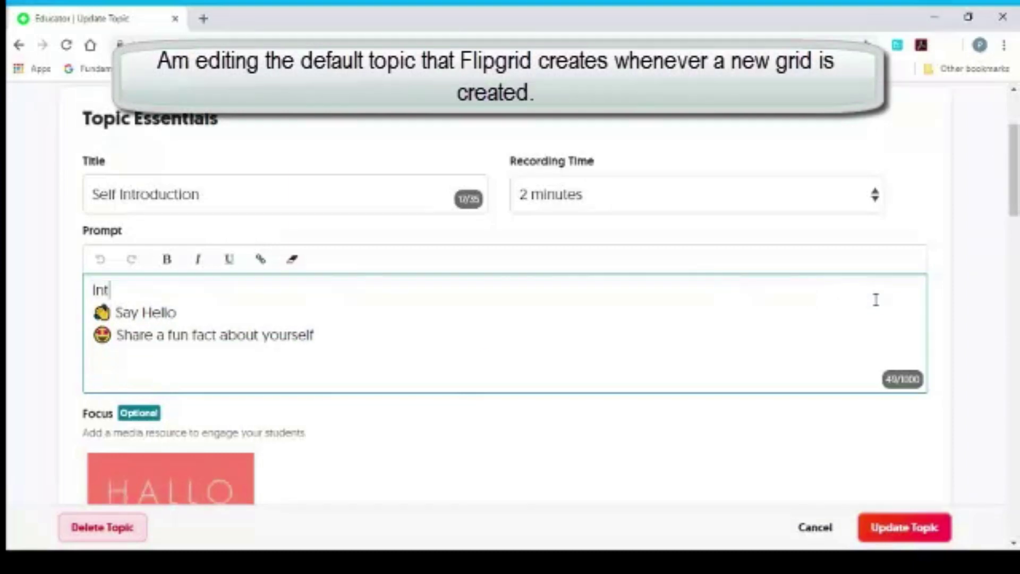
type("roduce yours")
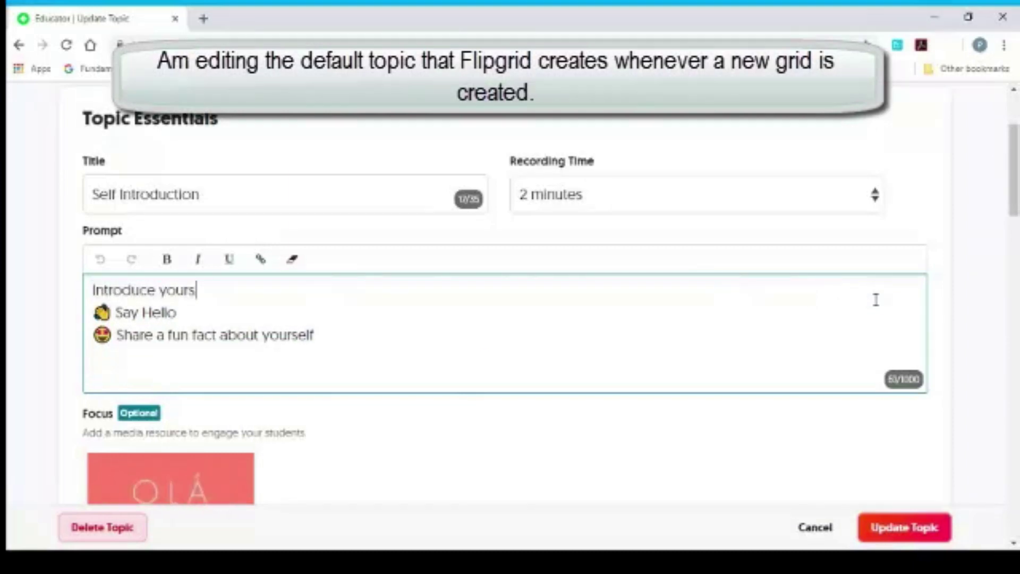
type("elf")
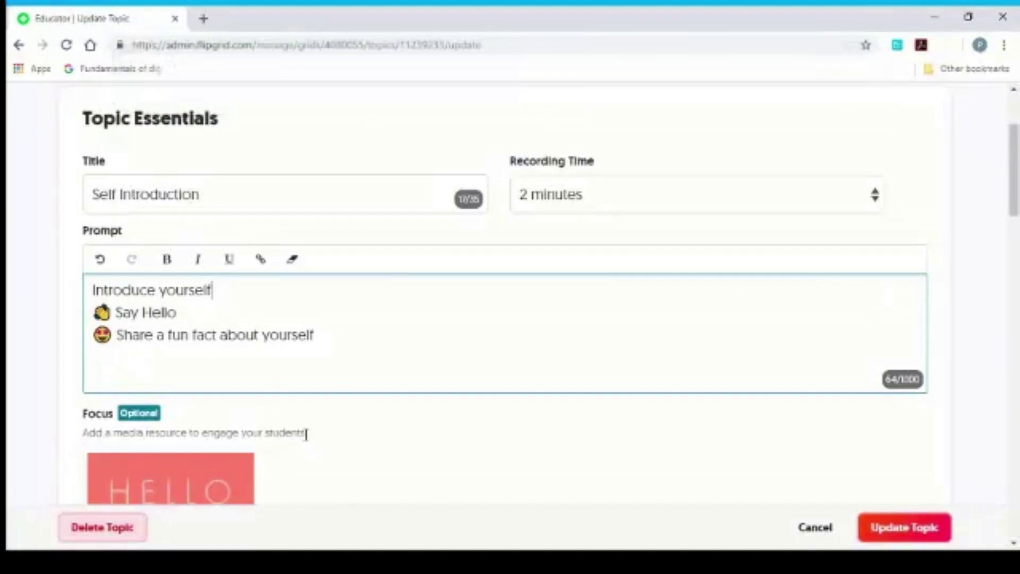
- Review the topic's focus, tip, attachment, status and video feature settings
scroll(412, 389, "down", 4)
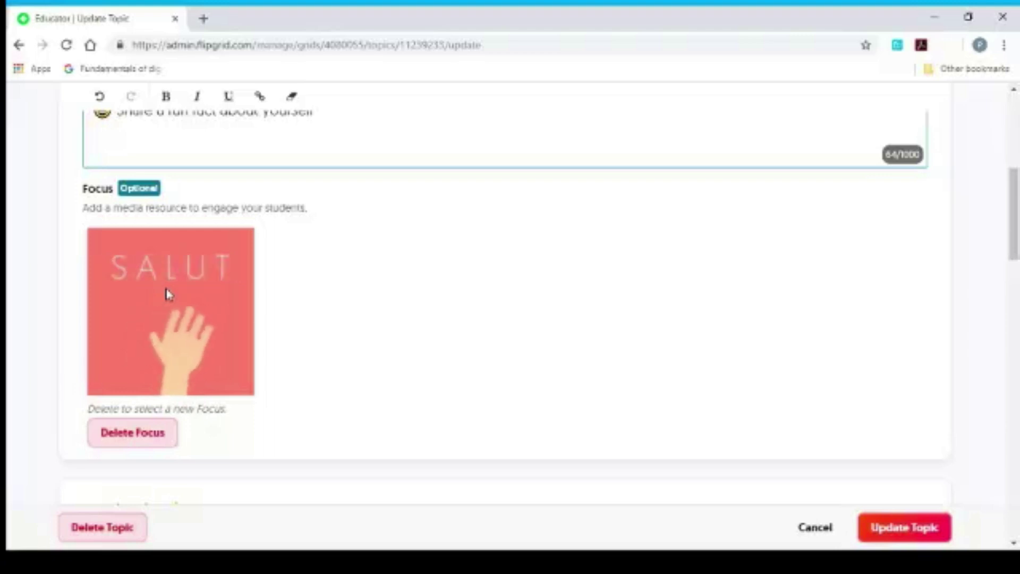
scroll(168, 294, "down", 1)
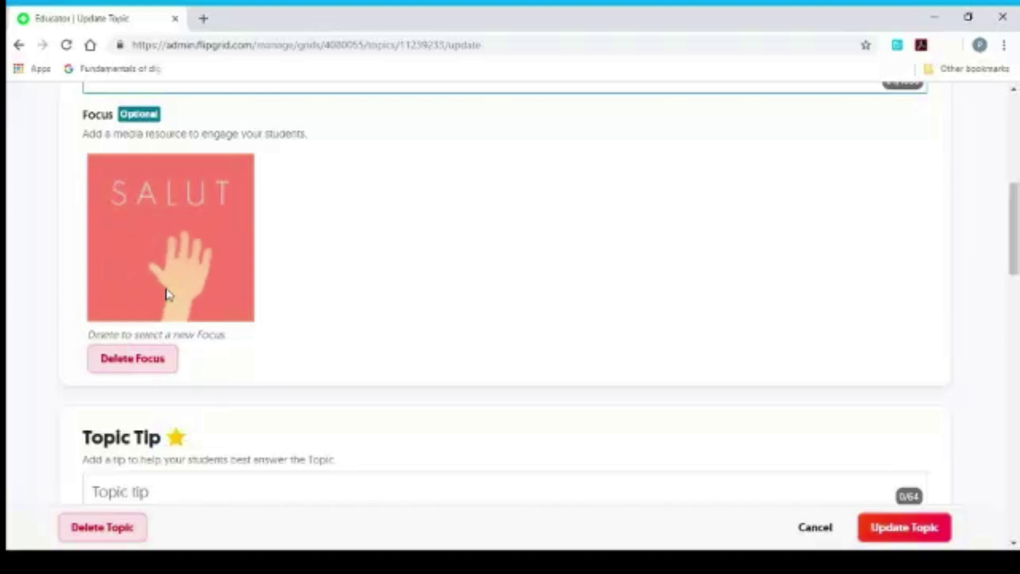
scroll(168, 294, "down", 1)
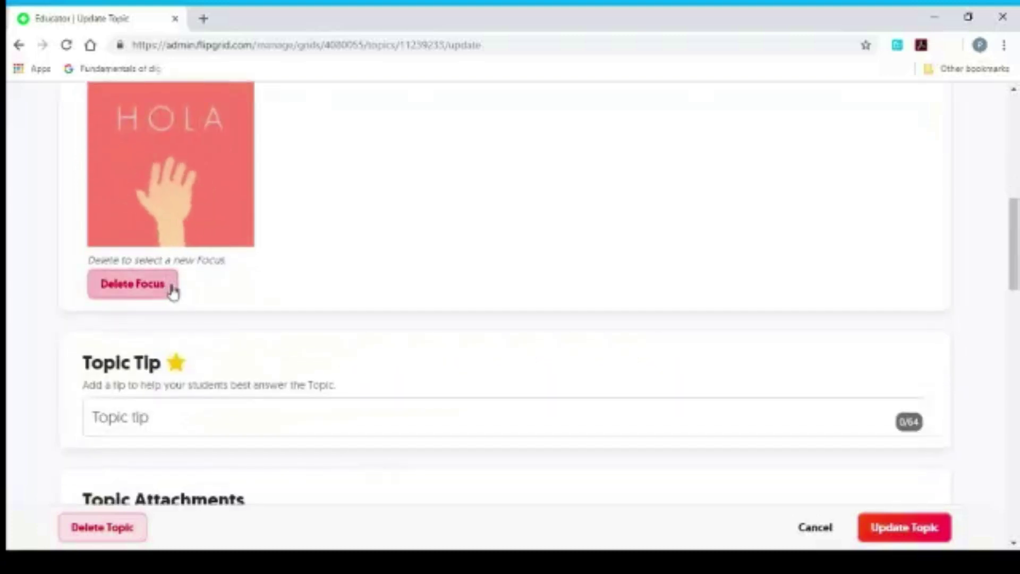
scroll(171, 289, "down", 1)
scroll(344, 337, "down", 1)
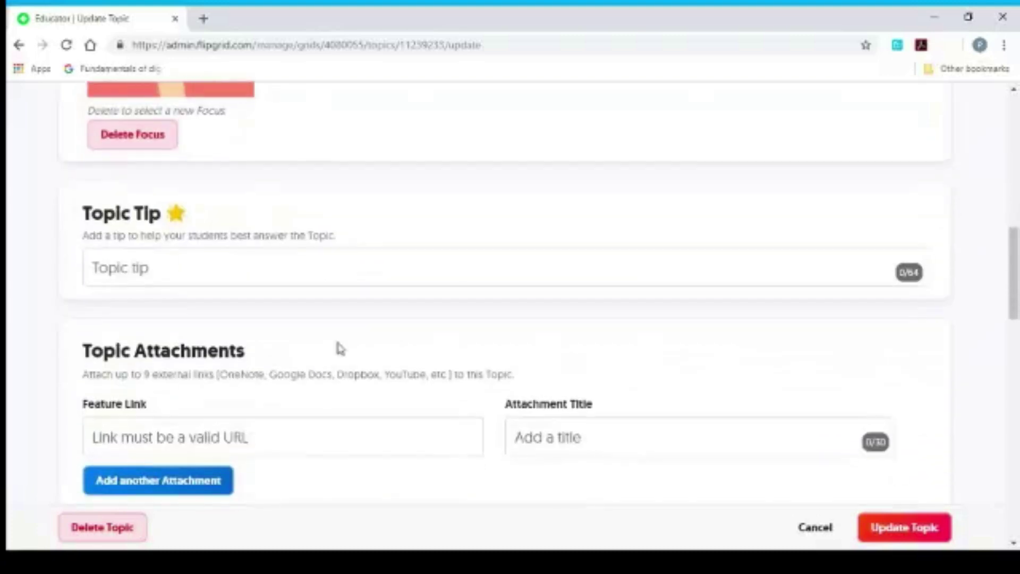
scroll(348, 423, "down", 1)
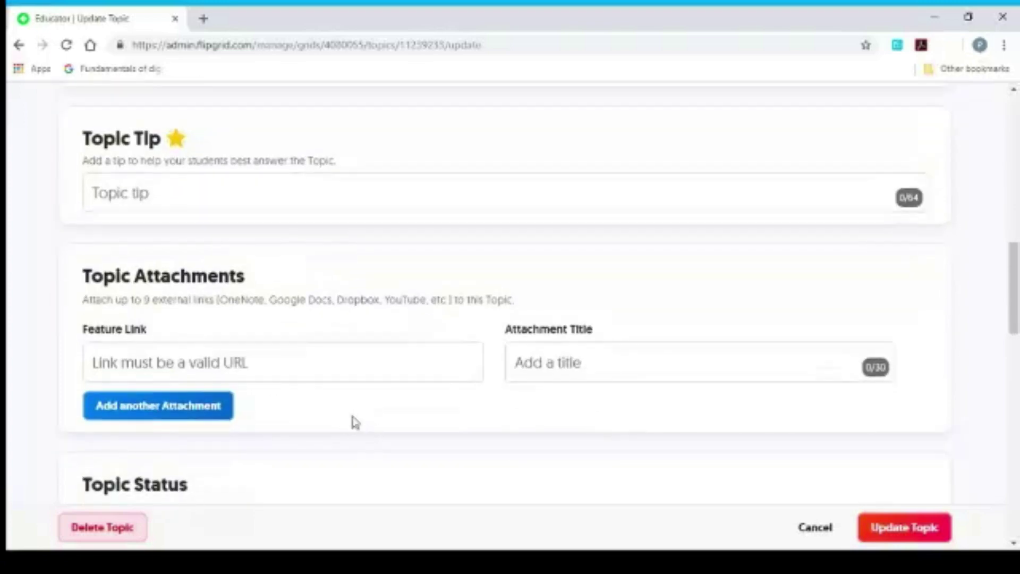
scroll(355, 422, "down", 3)
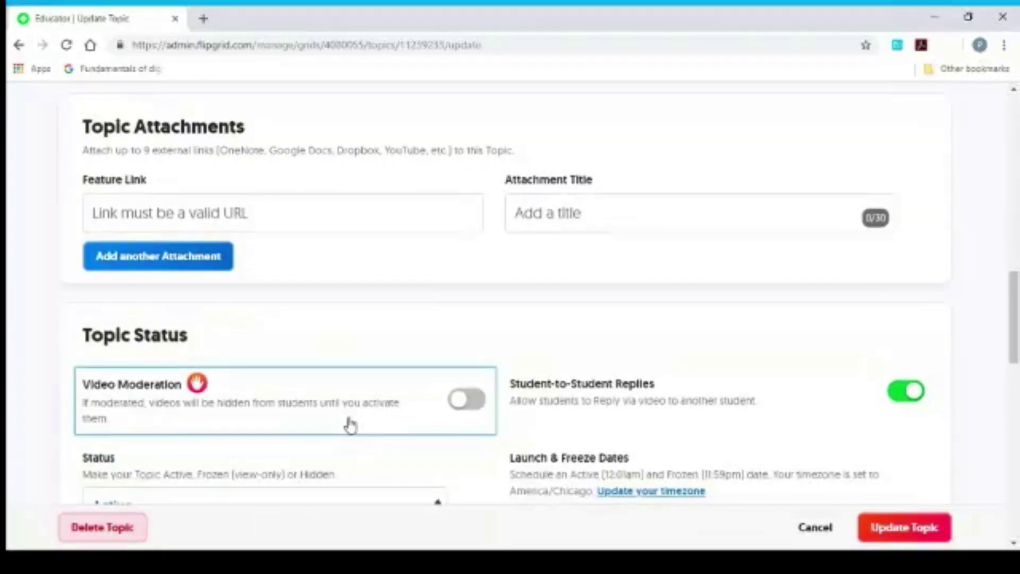
scroll(350, 425, "down", 2)
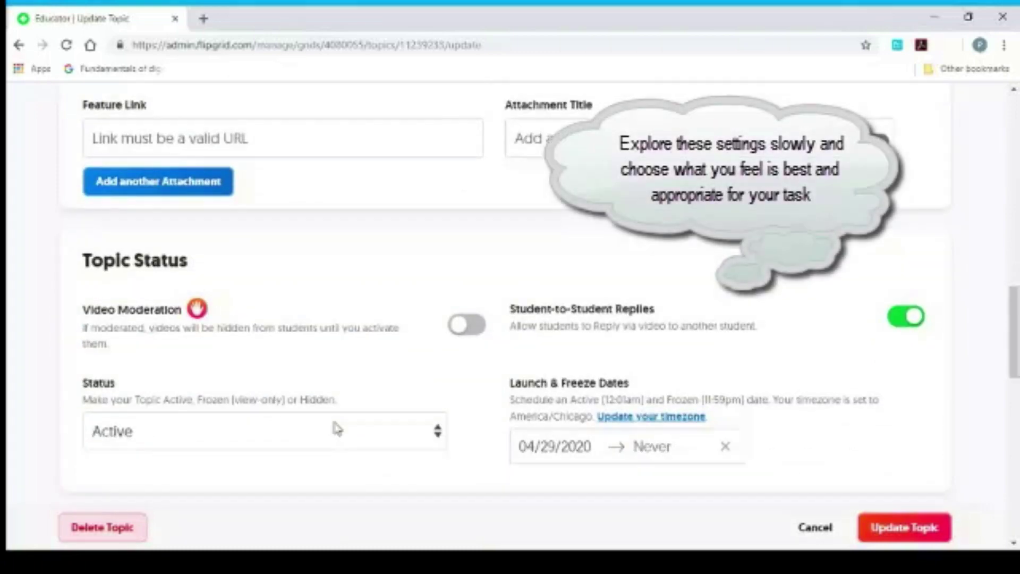
scroll(337, 428, "down", 2)
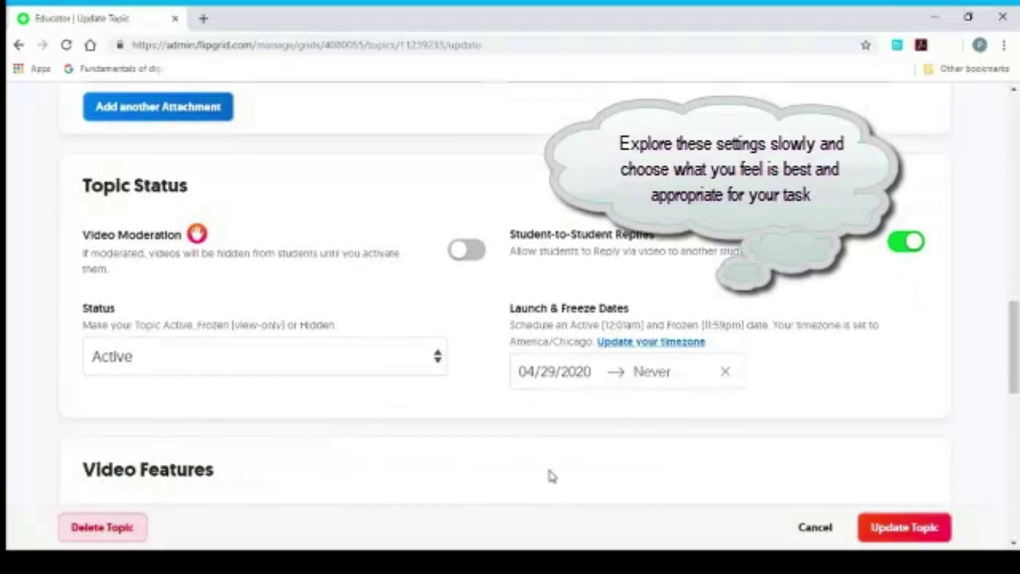
scroll(539, 440, "down", 4)
scroll(539, 440, "down", 4)
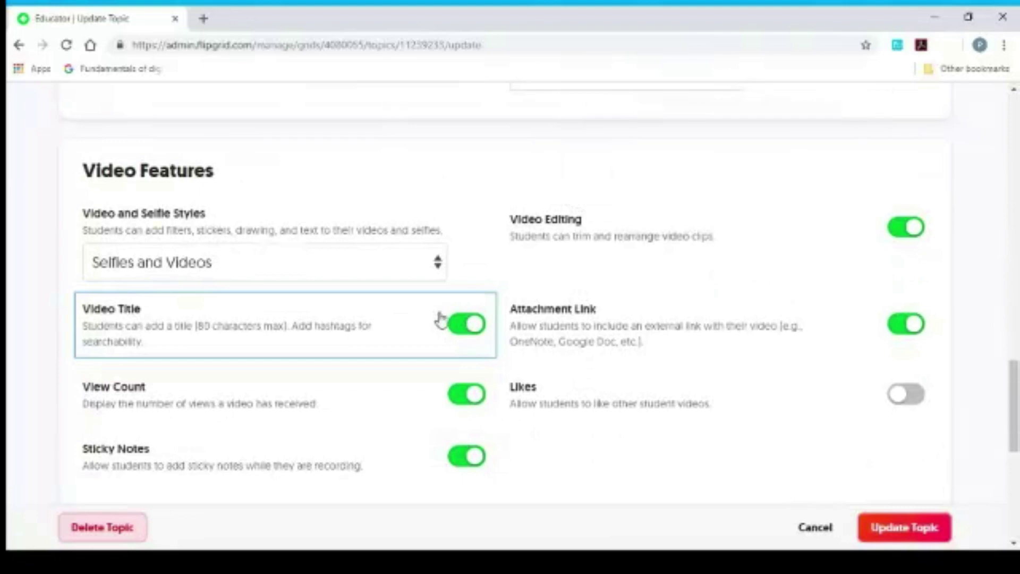
- Keep the Selfies and Videos style, the other video features and Basic Feedback, and save the updated topic
left_click(439, 264)
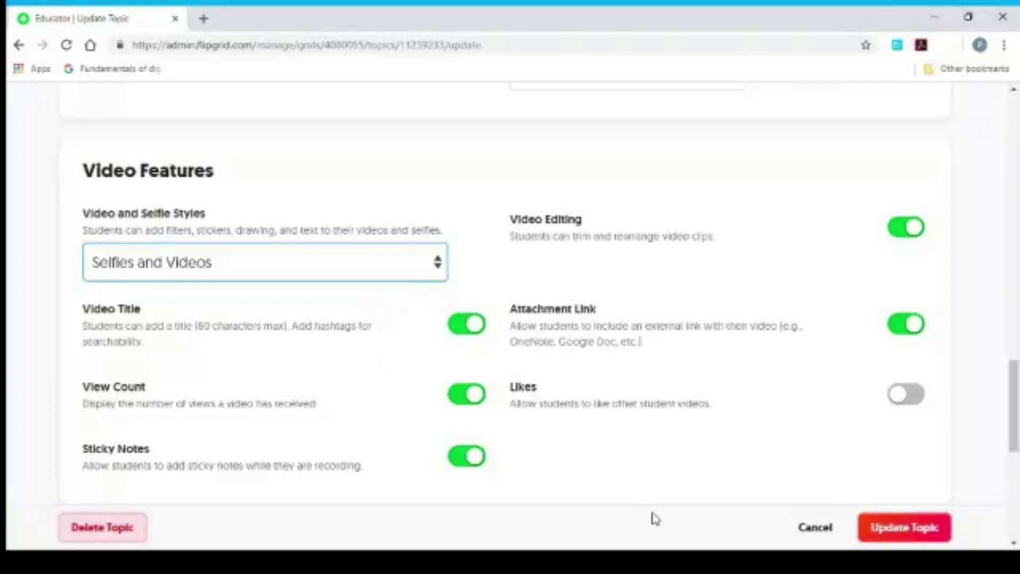
left_click(634, 473)
scroll(734, 467, "down", 1)
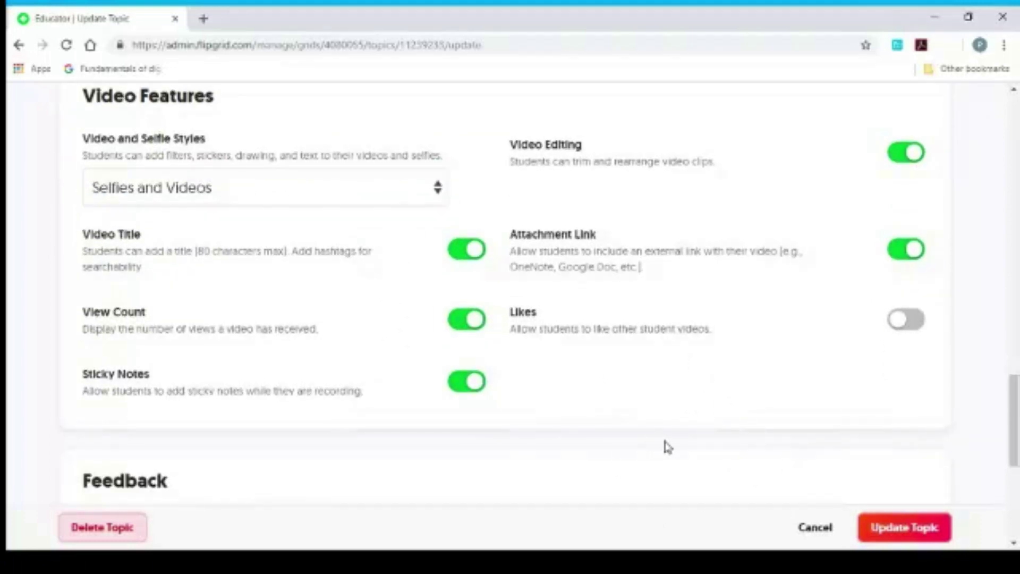
scroll(668, 447, "down", 2)
scroll(668, 447, "down", 2)
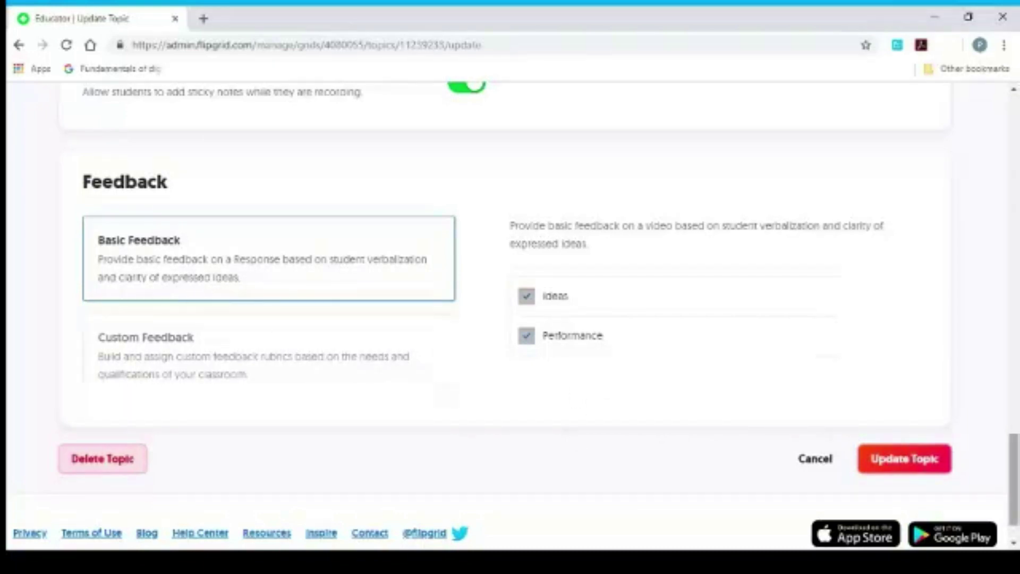
scroll(786, 366, "down", 1)
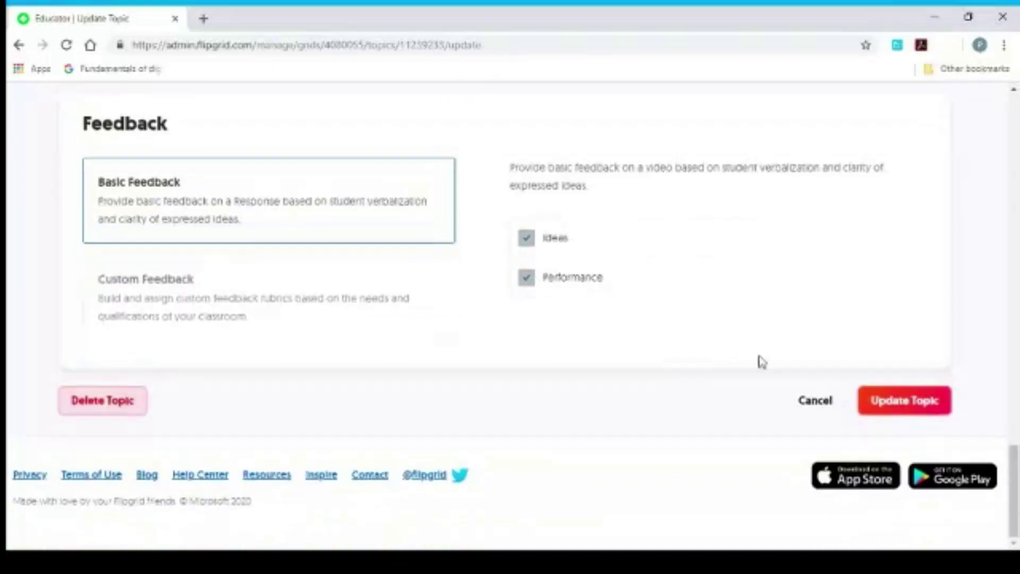
left_click(910, 412)
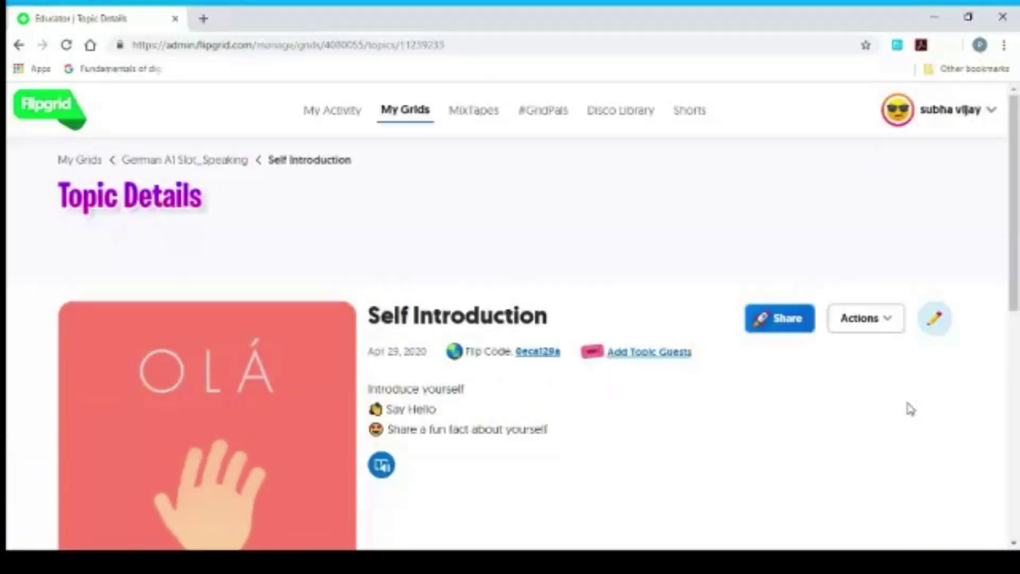
- Look over the Self Introduction topic's details and copy its share link for the students
scroll(788, 379, "down", 3)
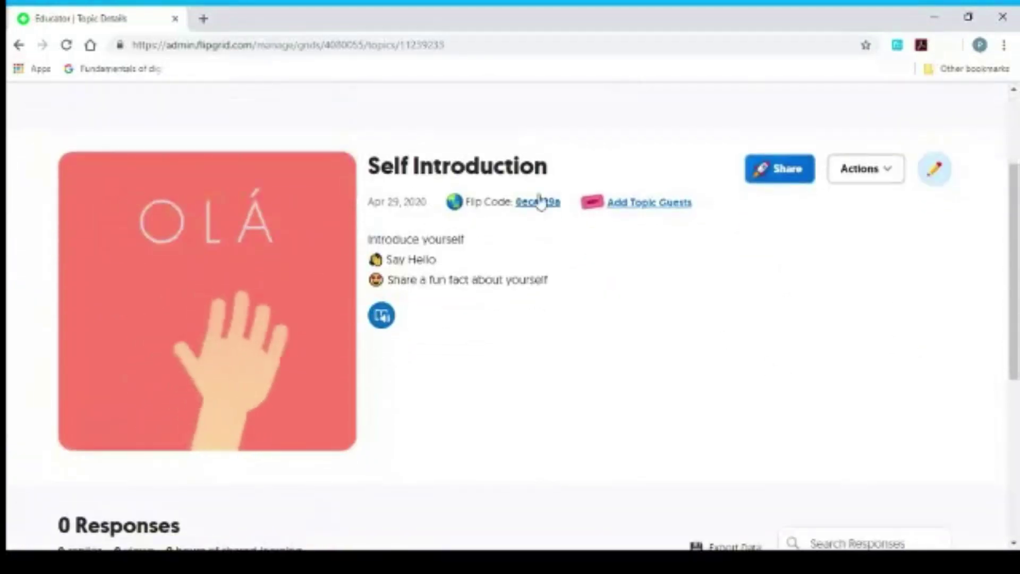
scroll(818, 291, "up", 2)
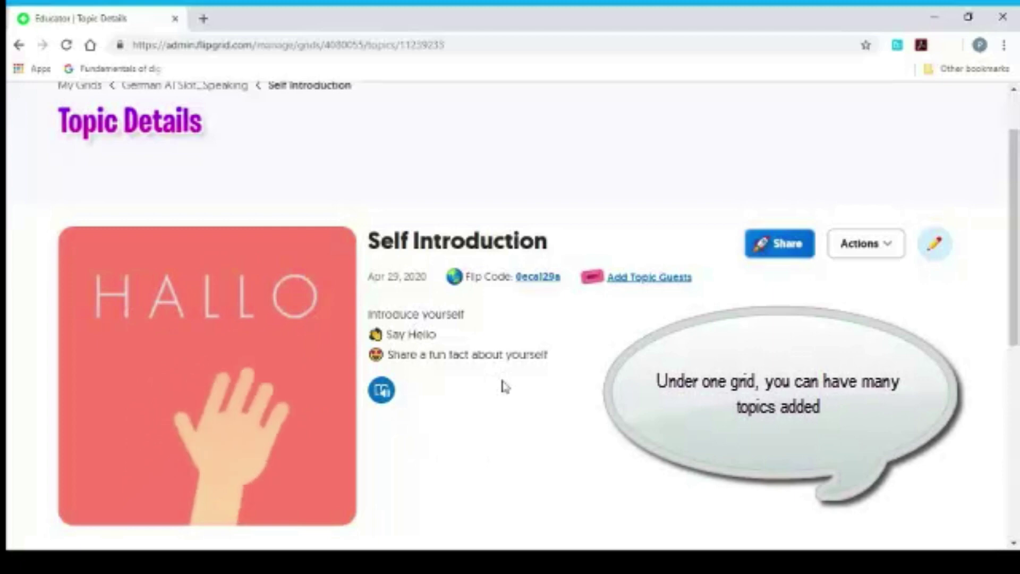
scroll(510, 319, "down", 2)
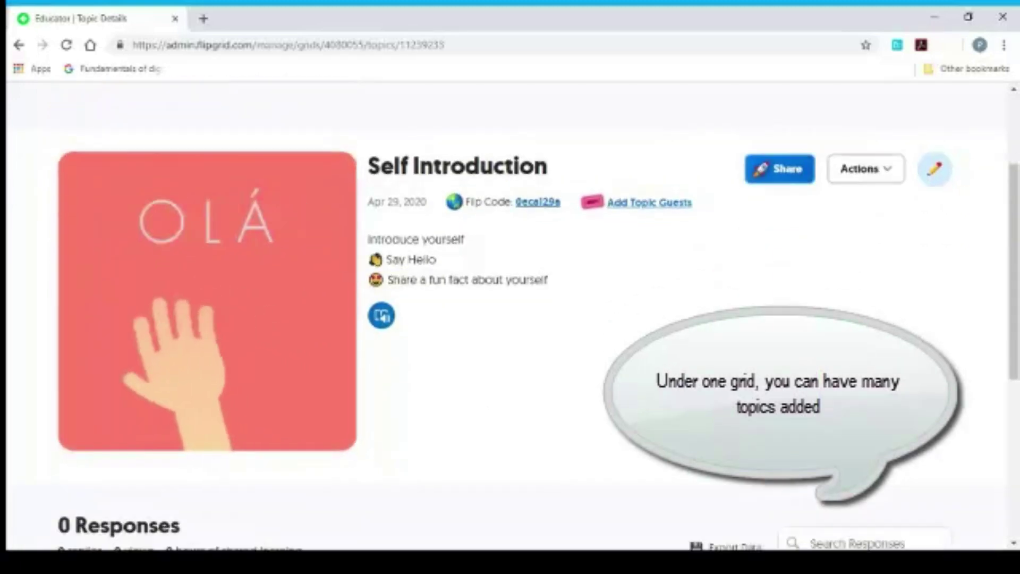
scroll(511, 319, "down", 1)
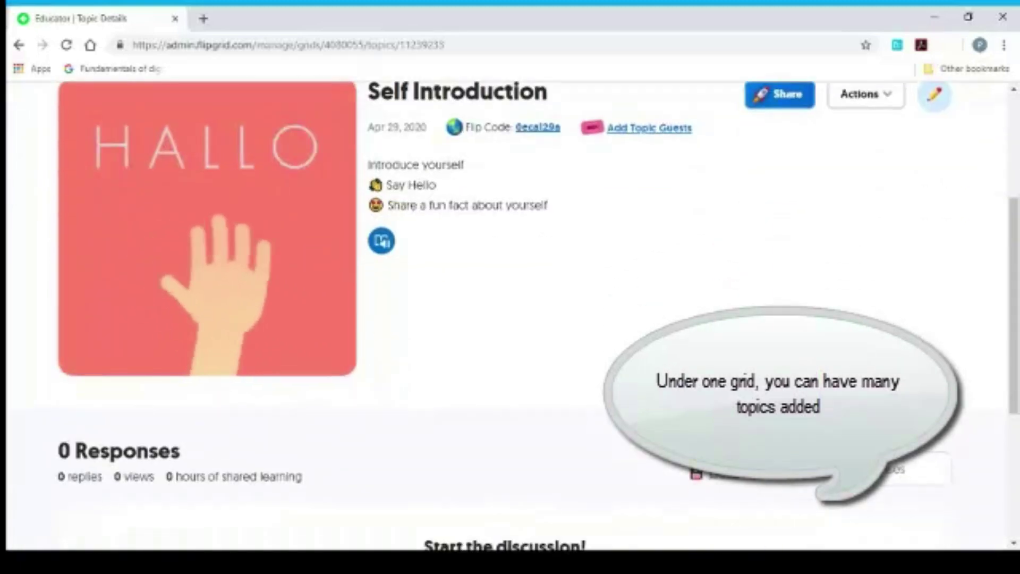
scroll(511, 319, "down", 3)
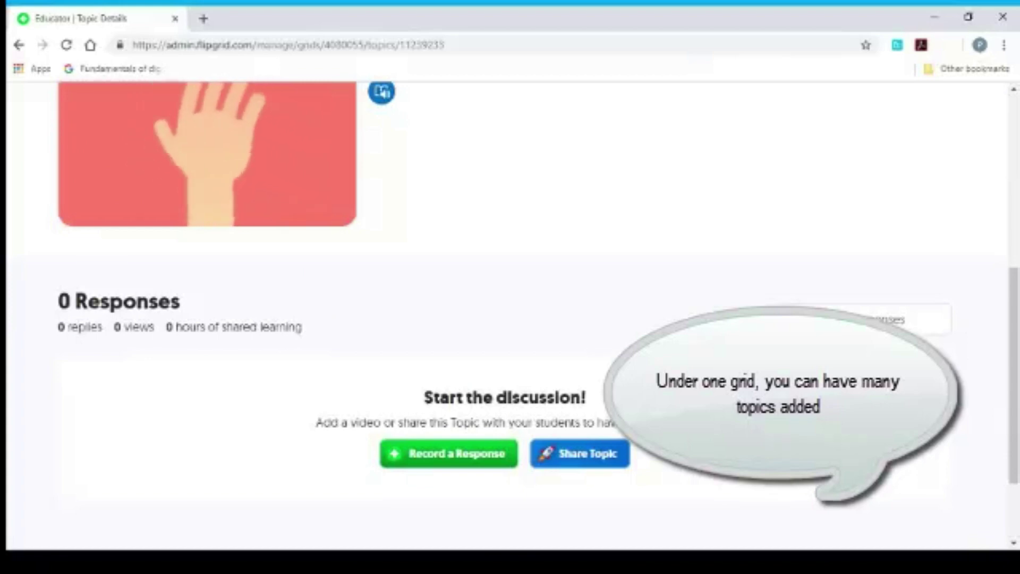
scroll(705, 408, "up", 7)
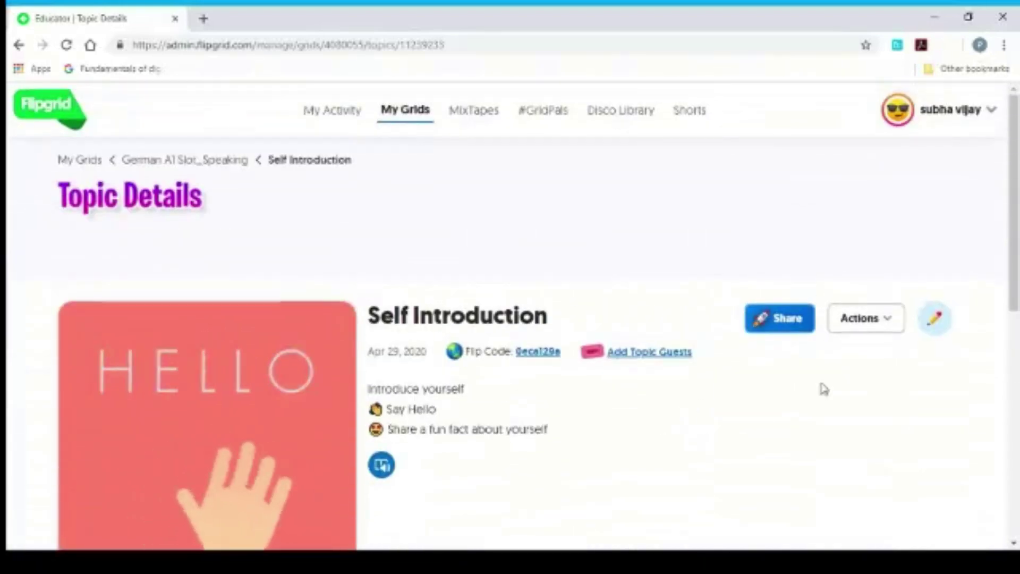
left_click(791, 322)
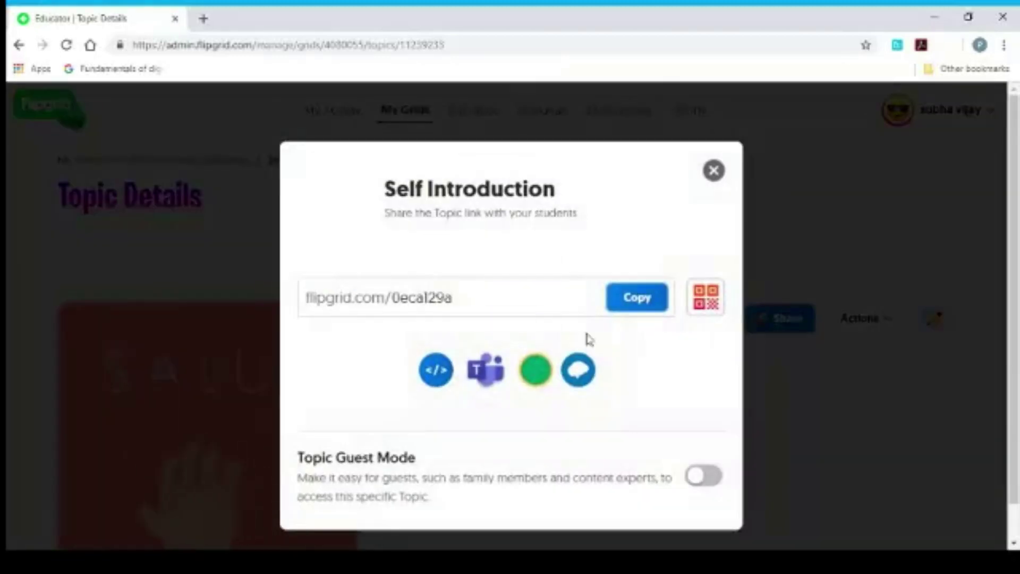
left_click(643, 301)
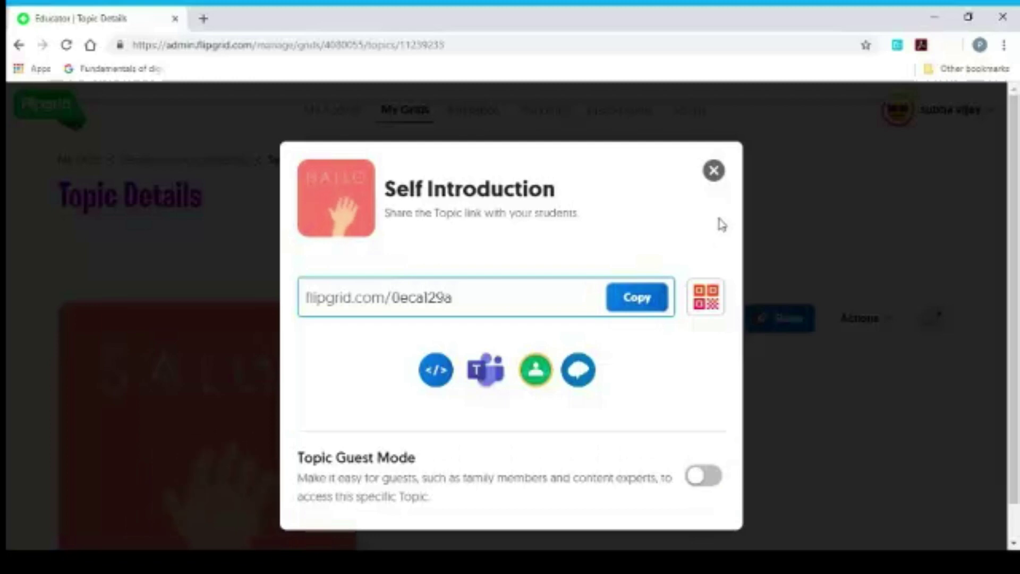
left_click(713, 172)
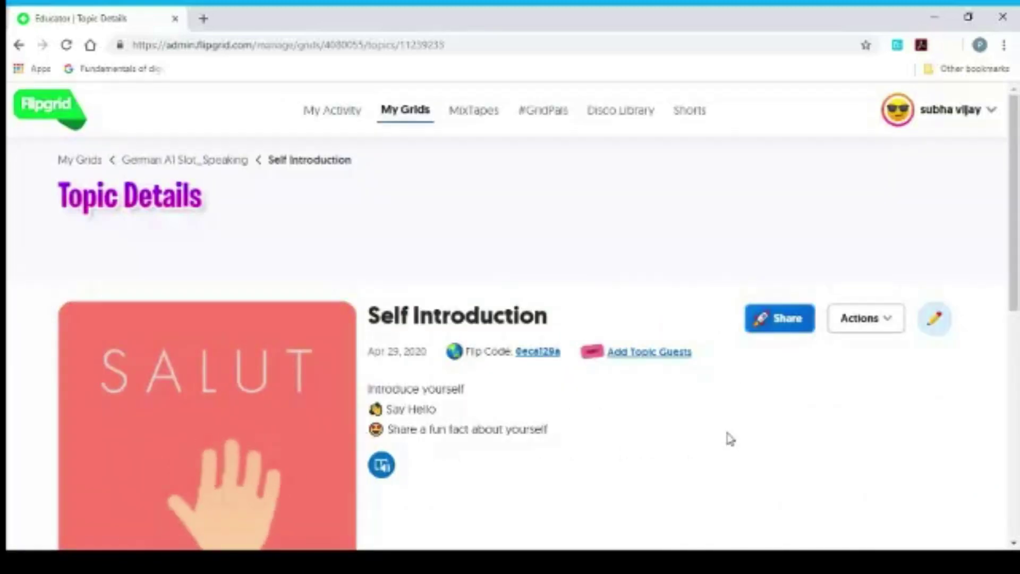
- Open the copied topic link in a new browser tab to see the student page
scroll(731, 439, "down", 1)
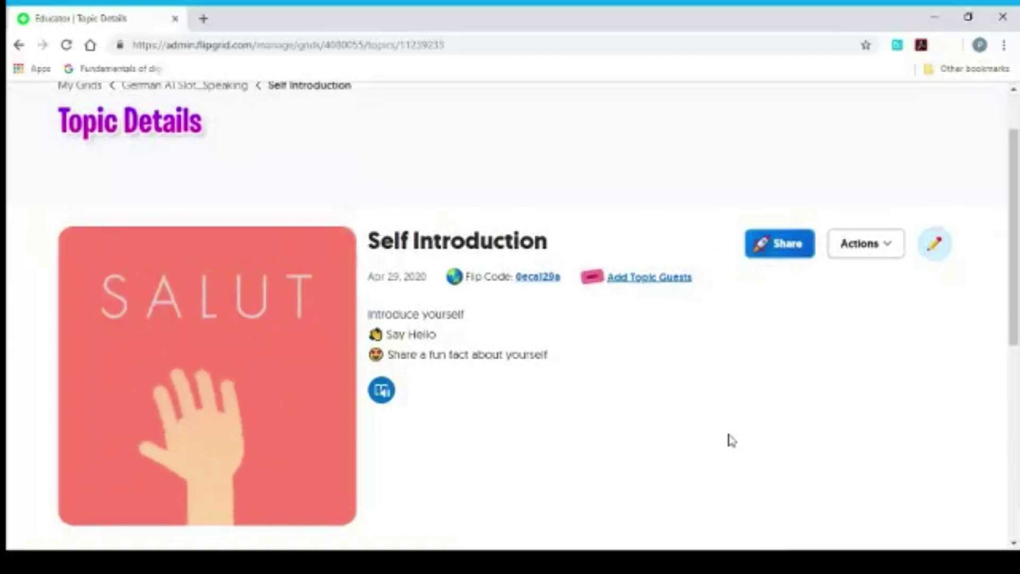
left_click(205, 21)
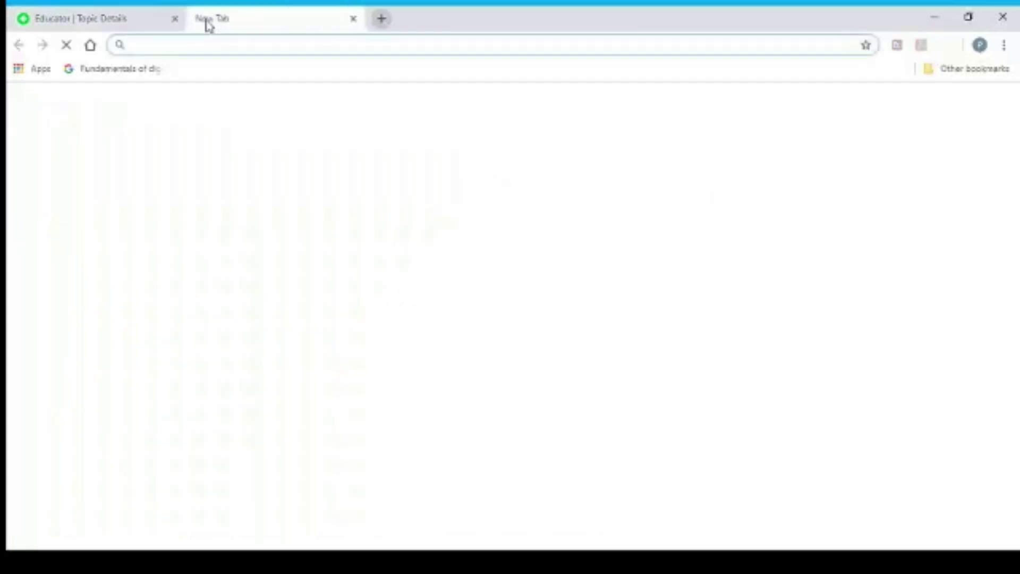
key("ctrl+v")
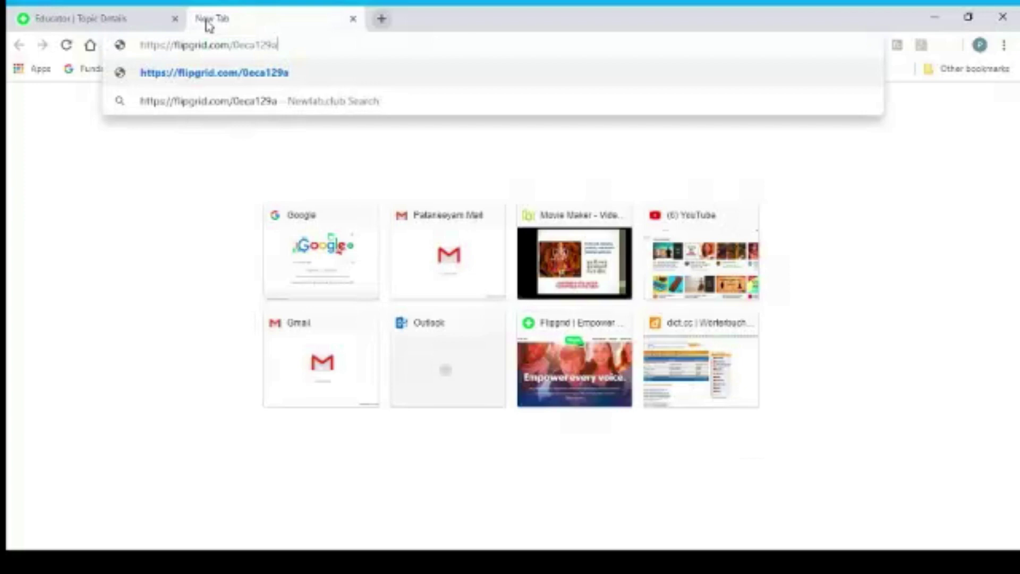
key("Return")
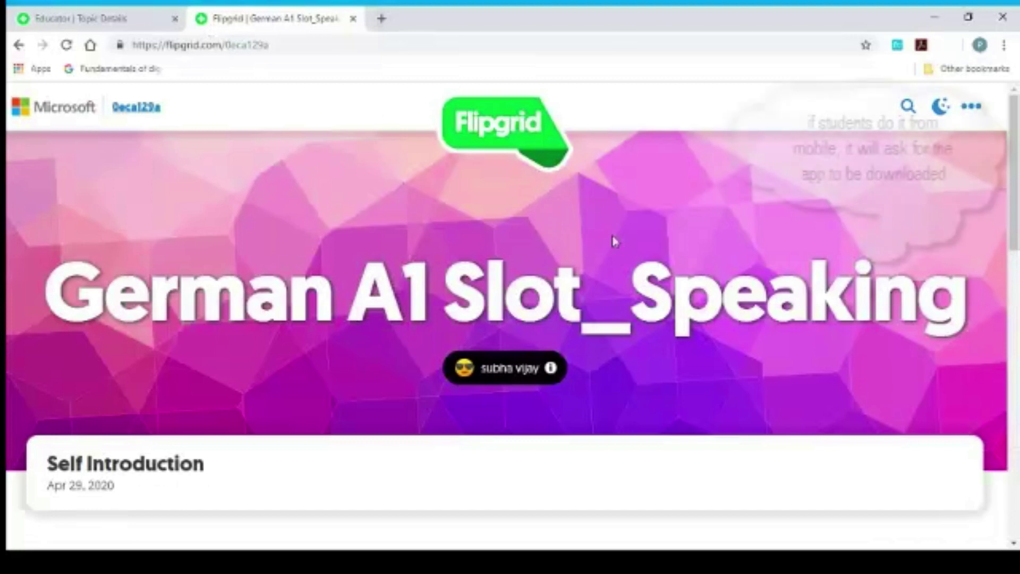
- Start a new video response to the Self Introduction topic as a student, logging in with Google
scroll(610, 239, "down", 2)
scroll(626, 285, "down", 2)
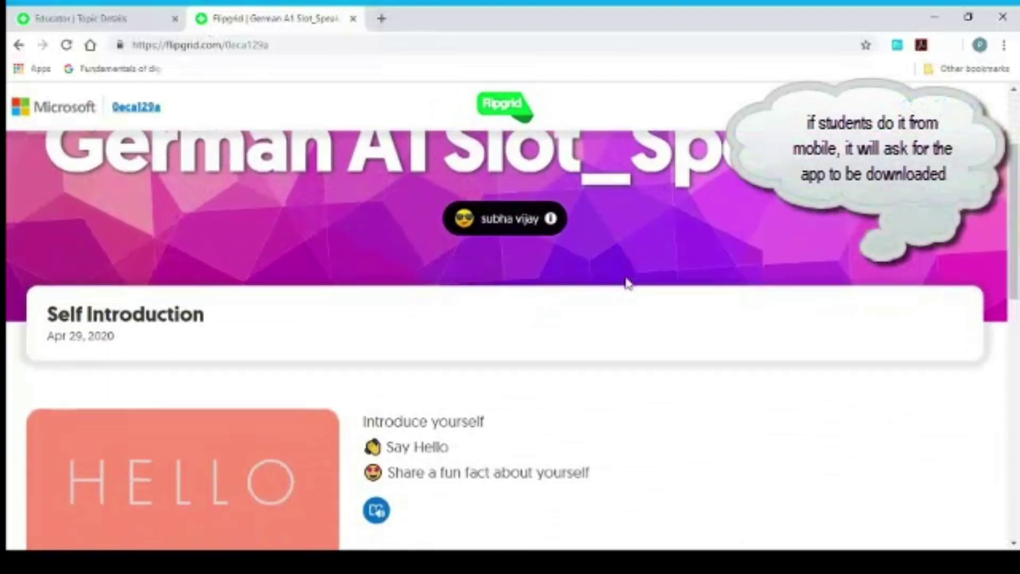
scroll(626, 284, "down", 2)
scroll(628, 283, "down", 3)
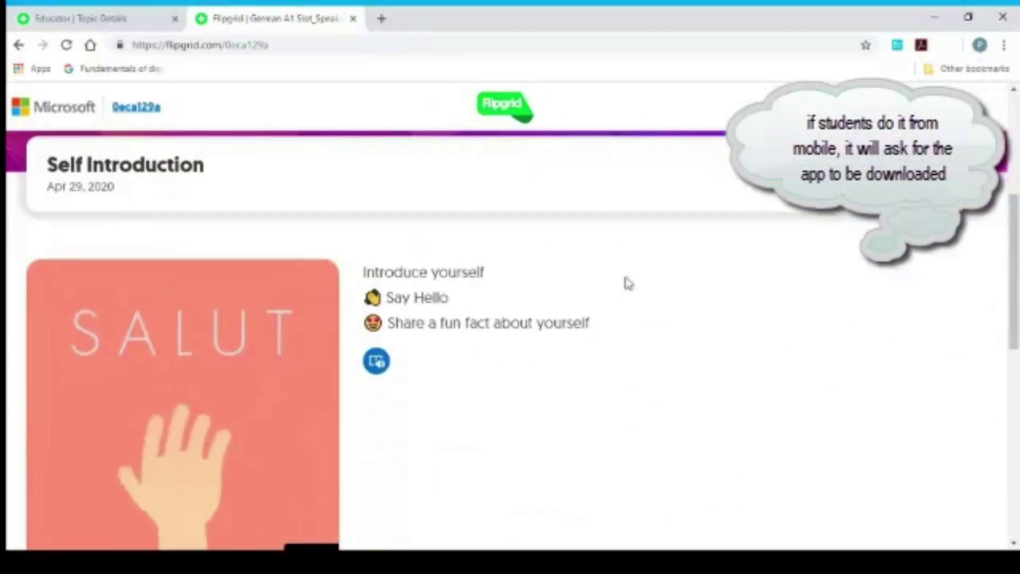
scroll(629, 283, "down", 5)
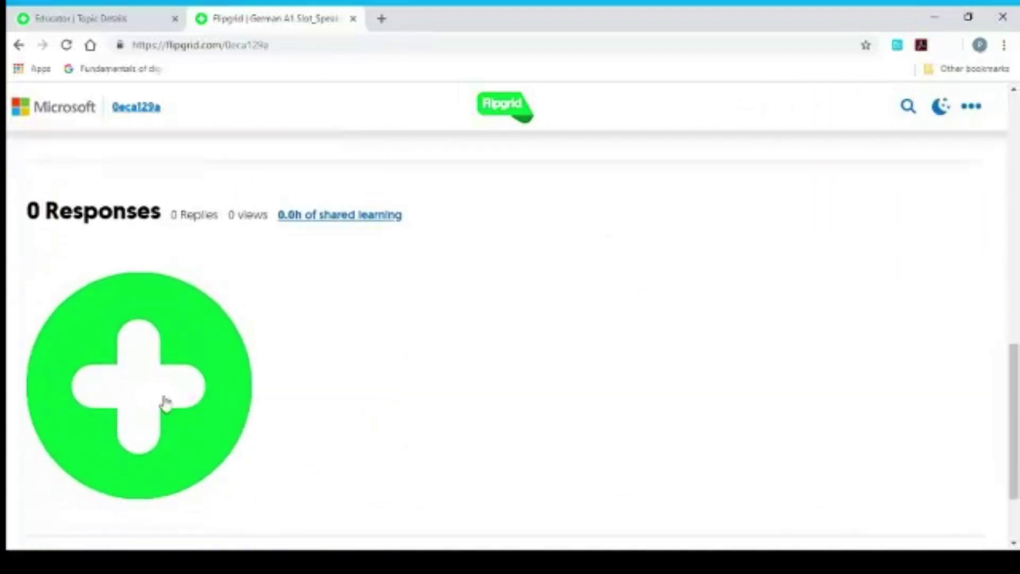
left_click(129, 378)
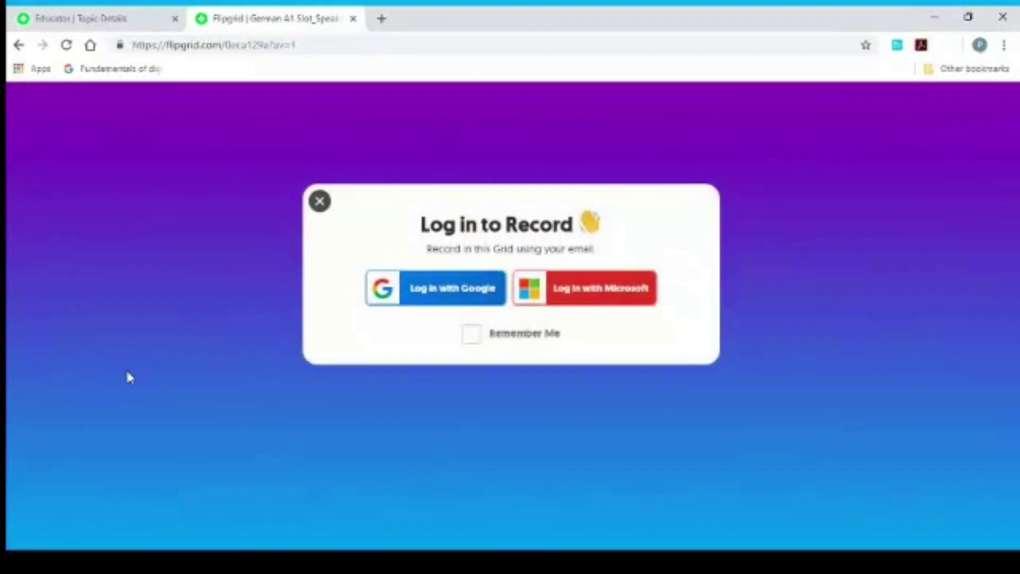
left_click(466, 299)
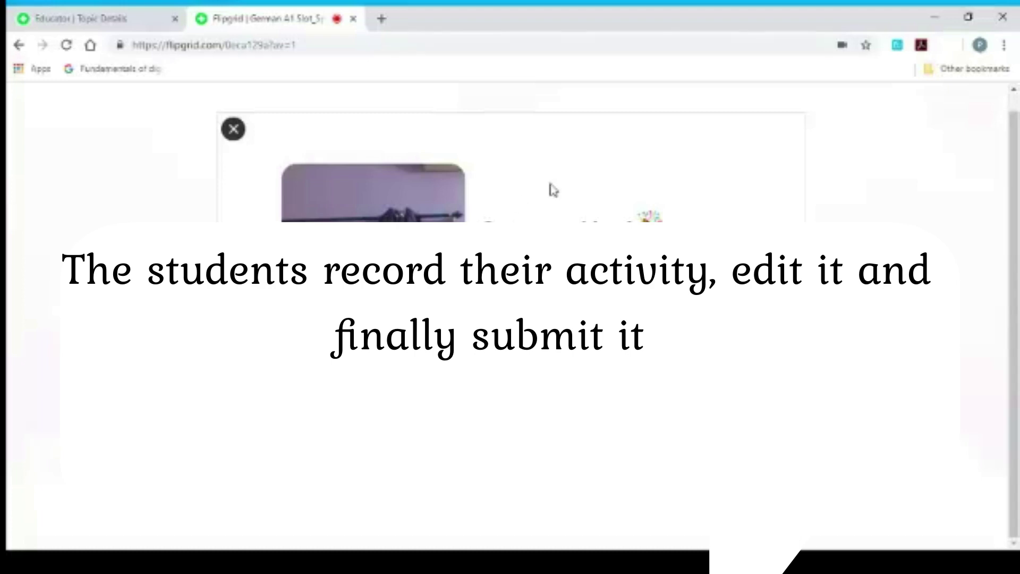
- Return to the educator's topic details page and reload it to check the submitted responses
left_click(97, 23)
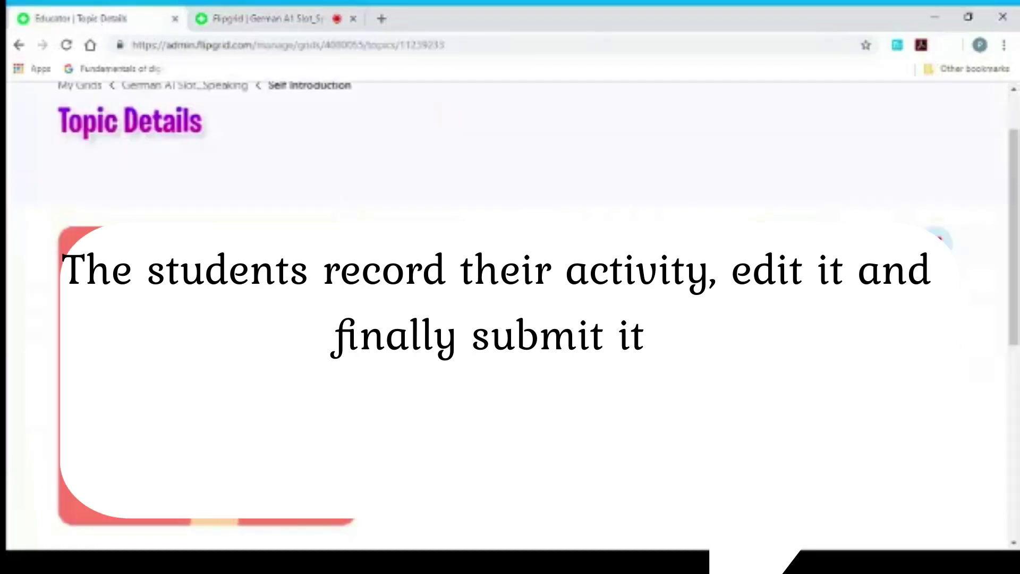
left_click(67, 47)
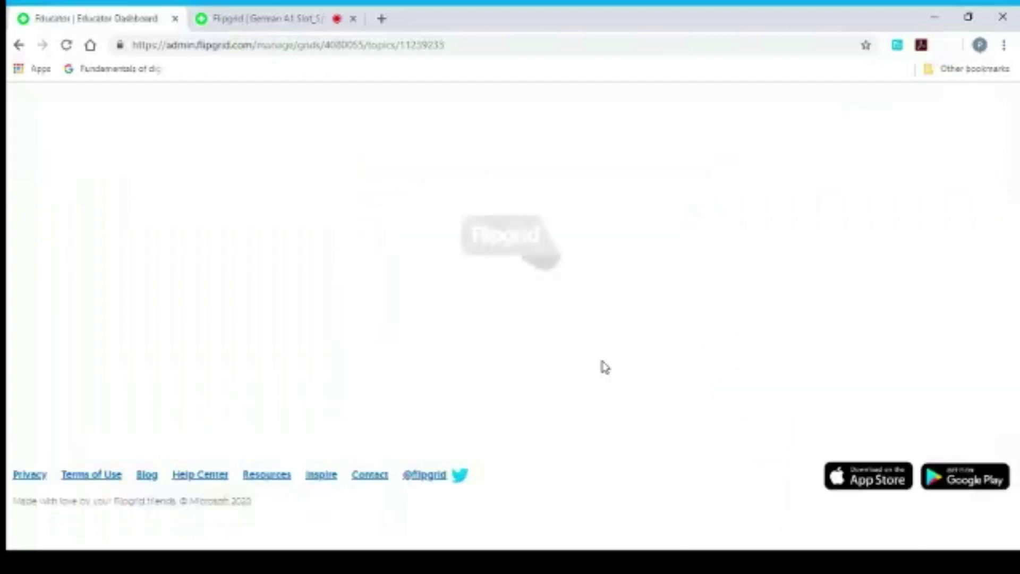
scroll(604, 368, "down", 4)
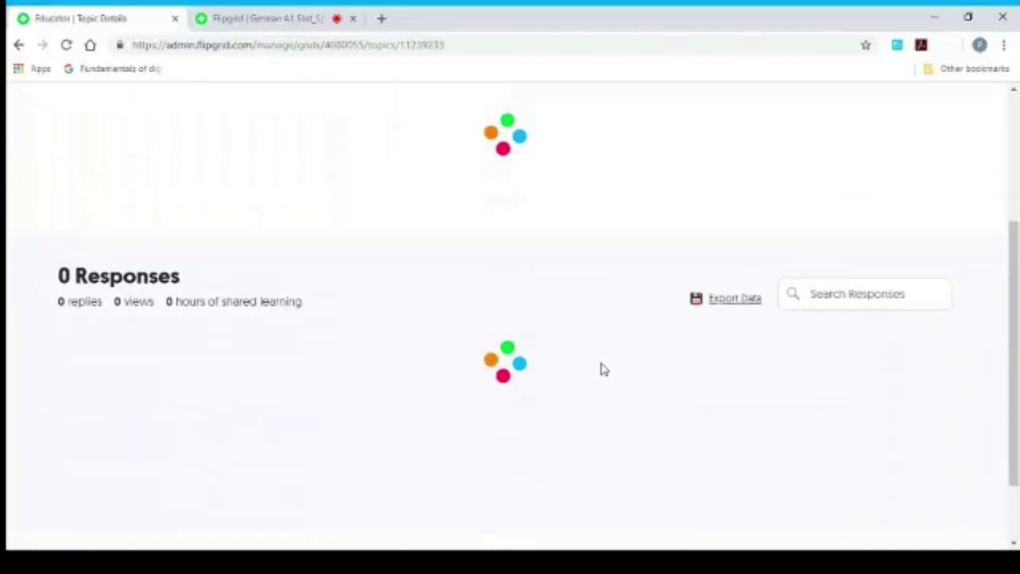
- Find the student's submitted response in the topic's response list and look over the actions available for it
scroll(572, 388, "down", 3)
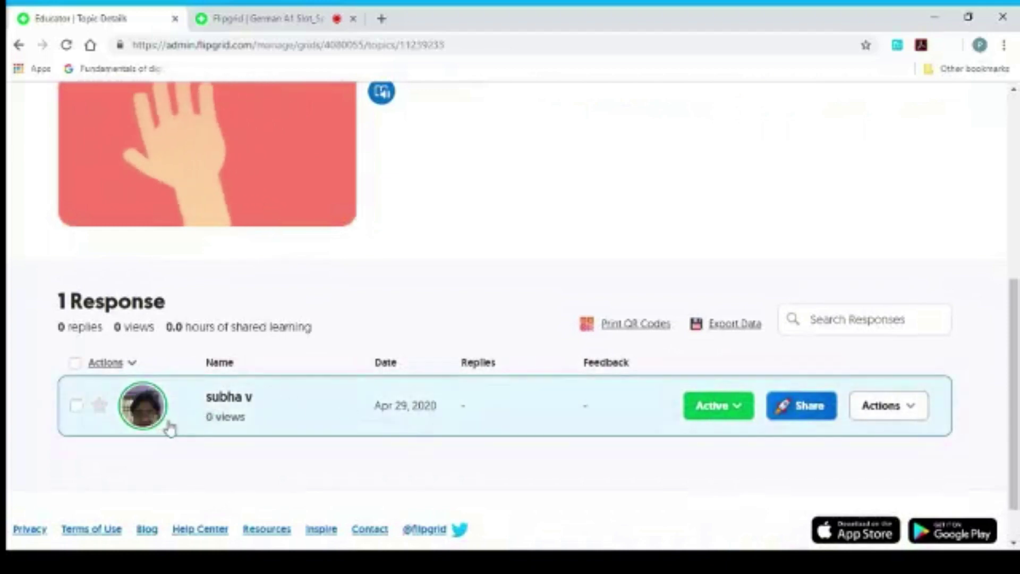
left_click(923, 414)
scroll(914, 413, "down", 1)
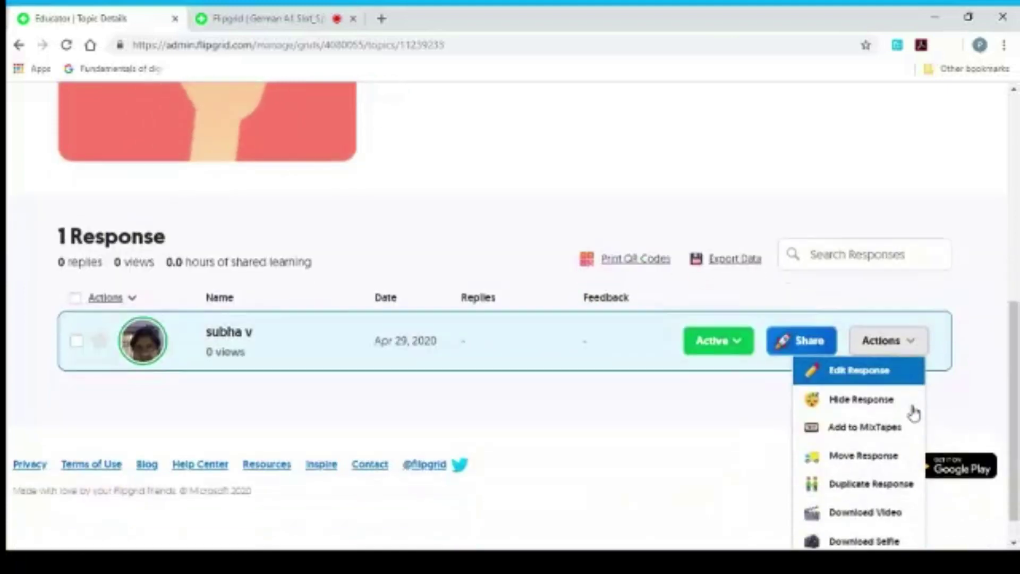
scroll(912, 415, "down", 1)
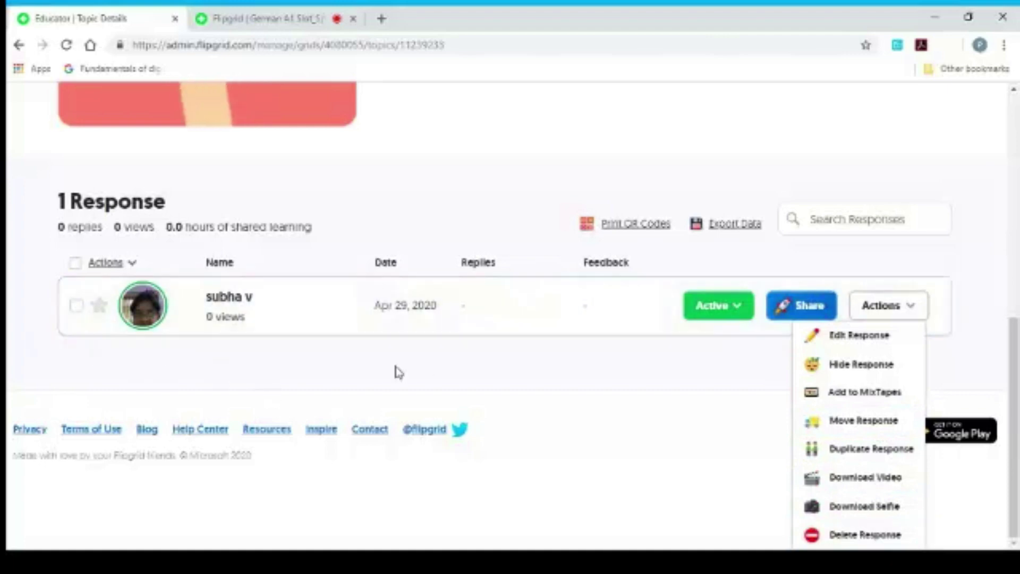
left_click(740, 313)
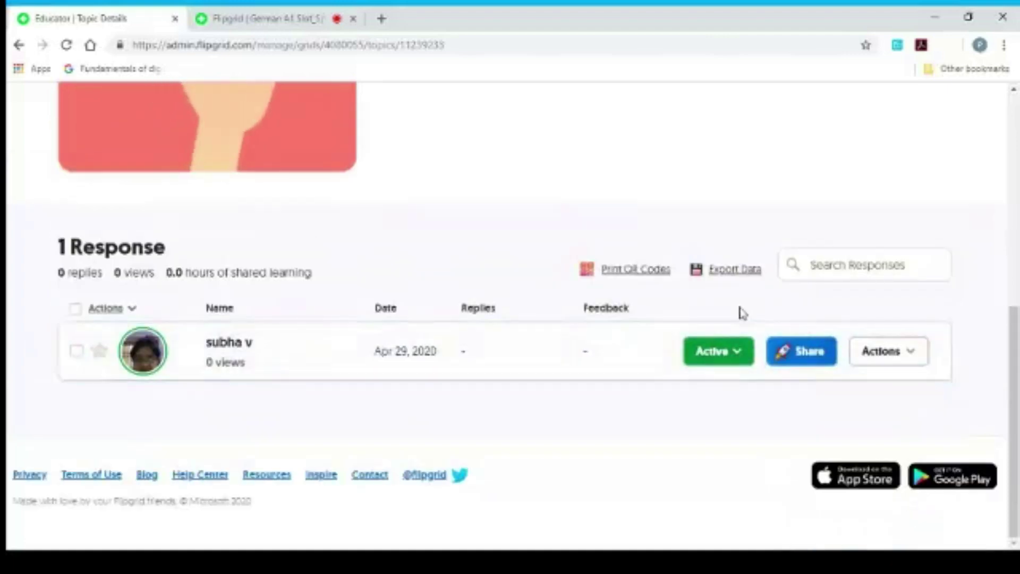
- Check the status options offered for the student's active response
left_click(740, 353)
left_click(740, 354)
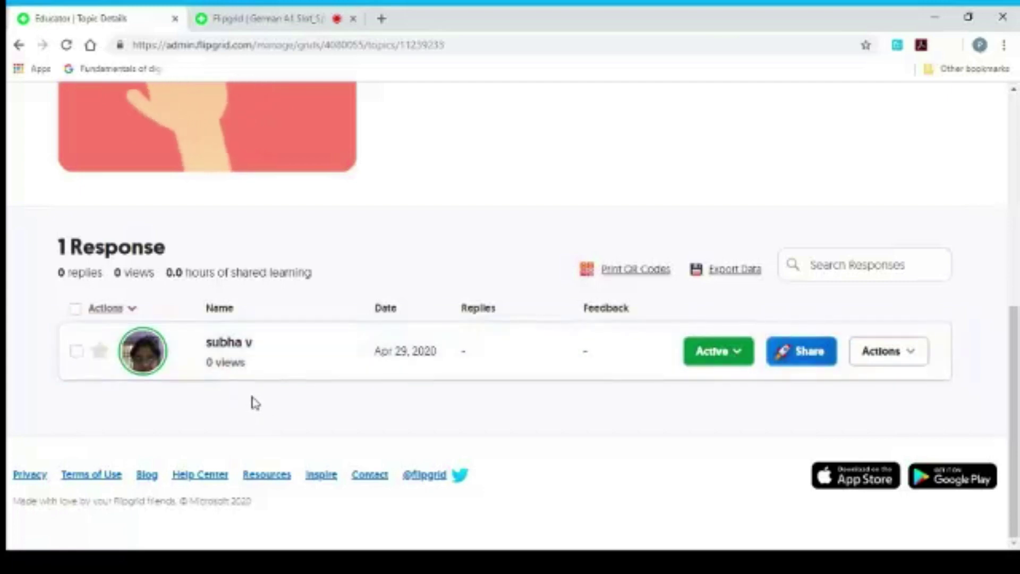
scroll(458, 409, "up", 2)
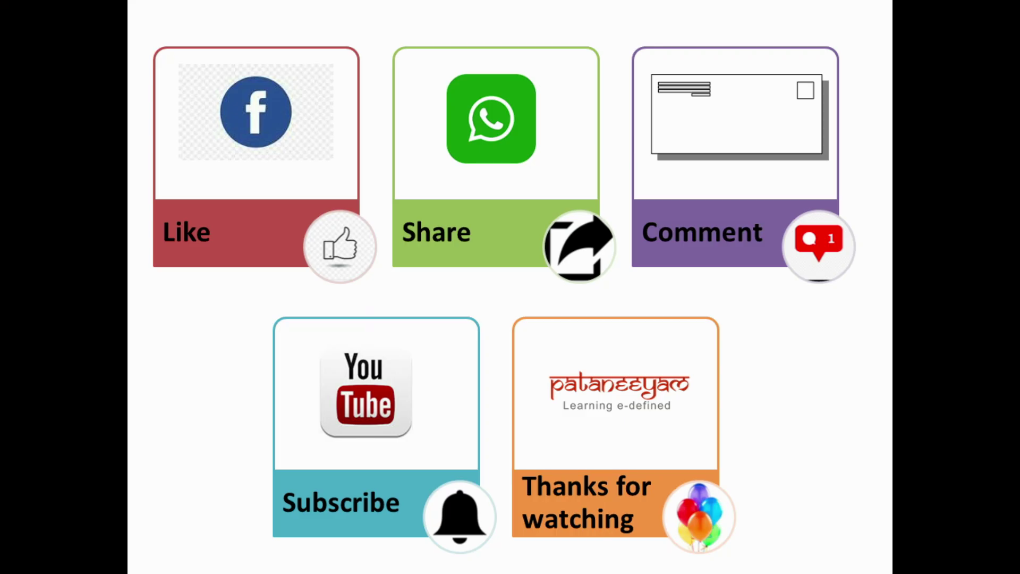